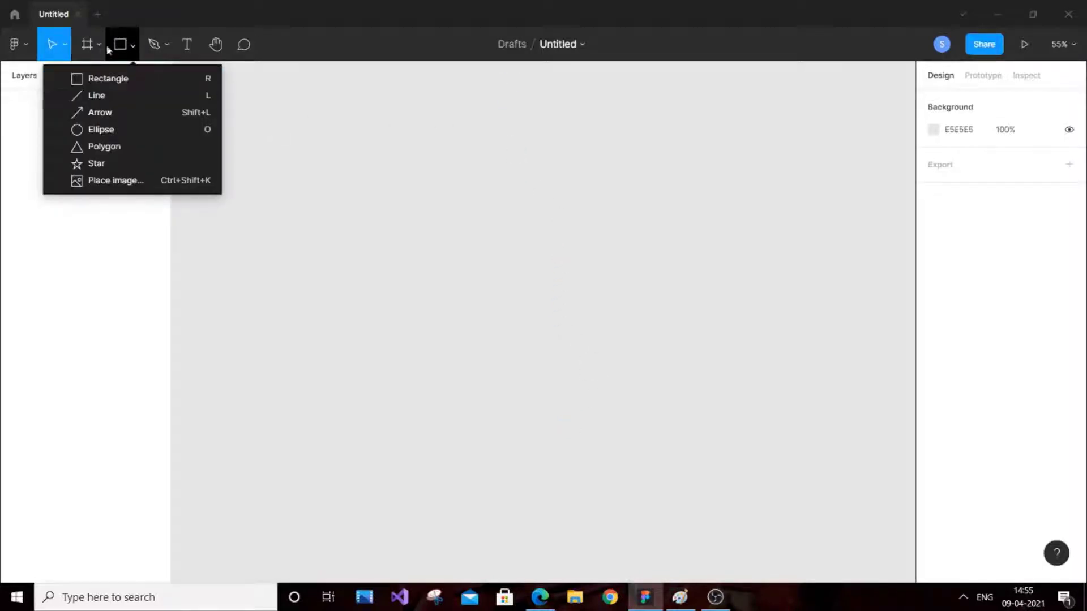
# - Create a 1440×1024 'Desktop - 1' frame from the Frame tool's Desktop preset
pyautogui.click(95, 55)
pyautogui.click(97, 51)
pyautogui.click(154, 77)
pyautogui.click(969, 195)
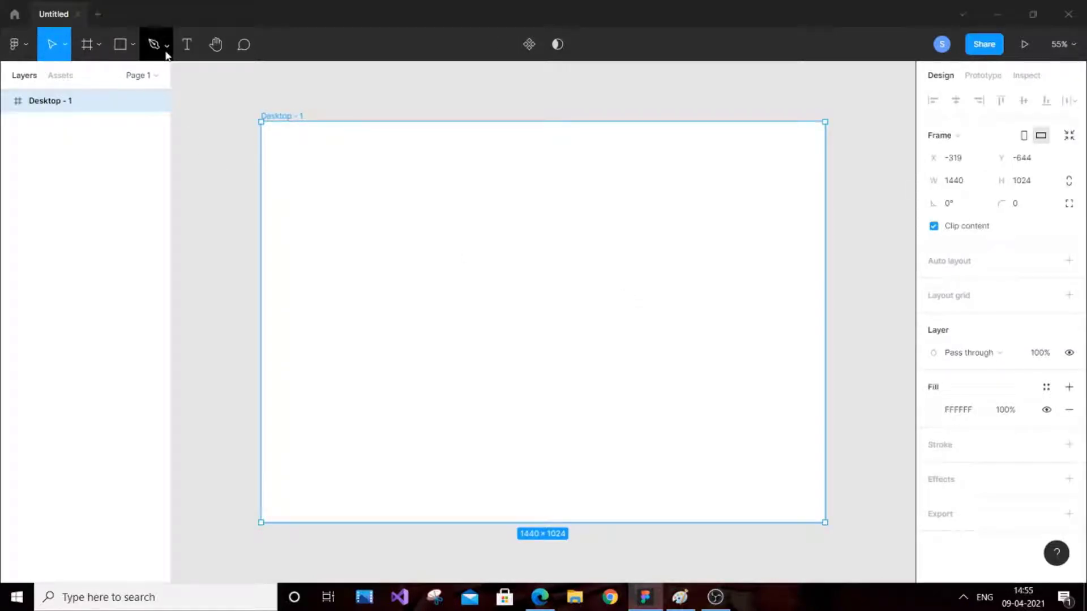
pyautogui.click(166, 46)
# - Draw a pen path from the frame's left edge, curving down to a point near the middle
pyautogui.click(165, 77)
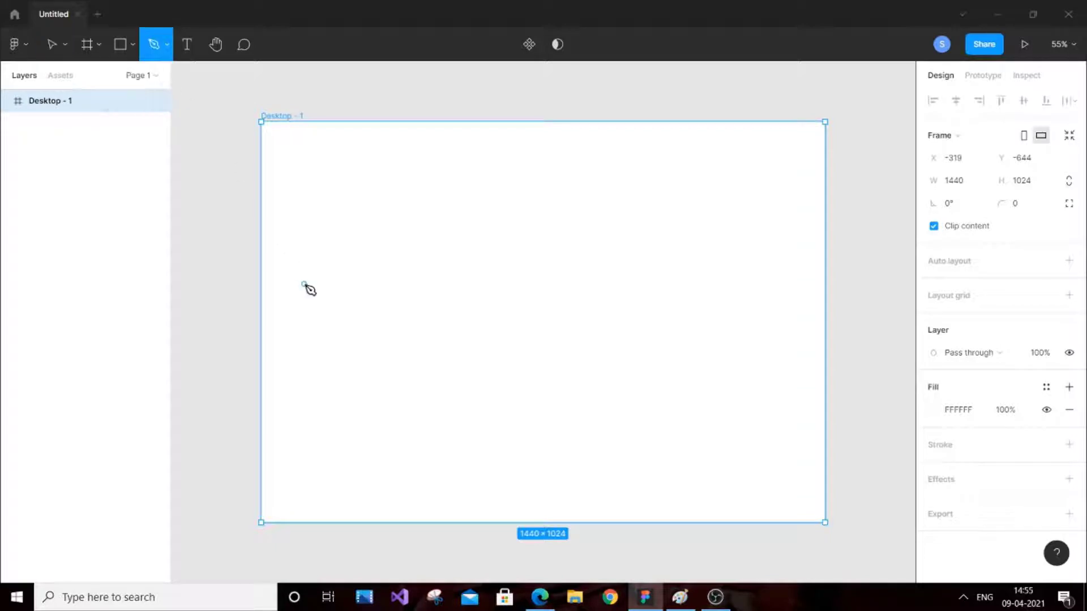
pyautogui.click(259, 290)
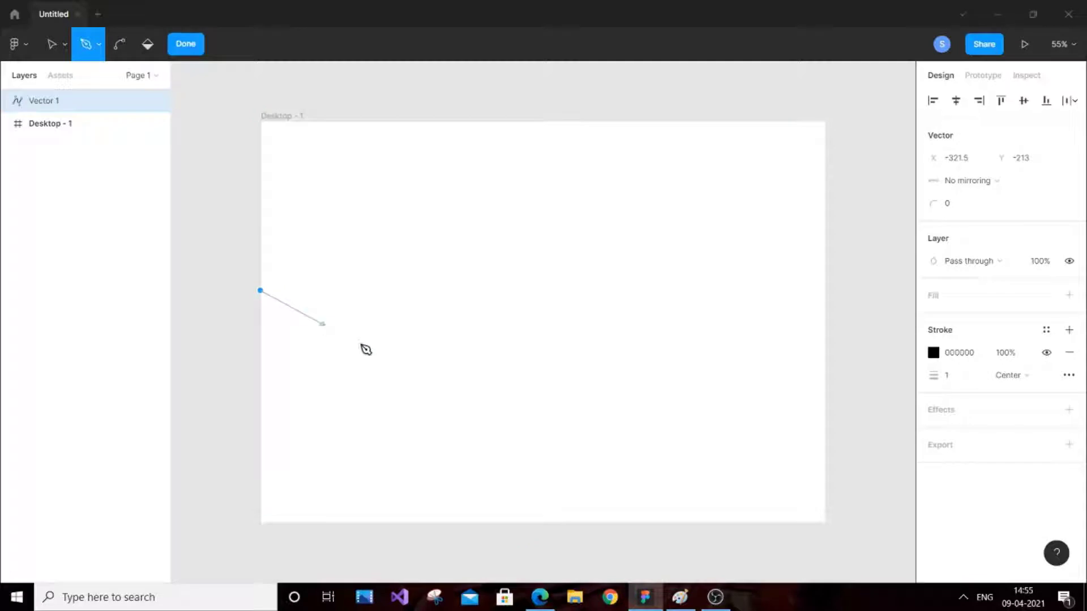
pyautogui.click(457, 406)
pyautogui.moveTo(462, 413)
pyautogui.mouseDown()
pyautogui.moveTo(448, 424)
pyautogui.moveTo(466, 411)
pyautogui.mouseUp()
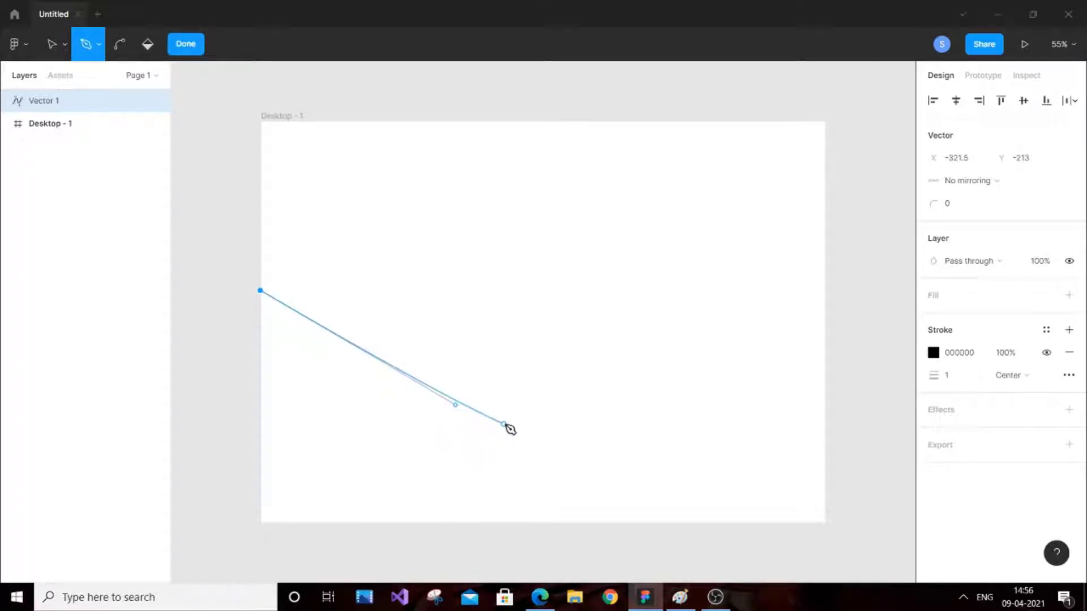
pyautogui.click(504, 423)
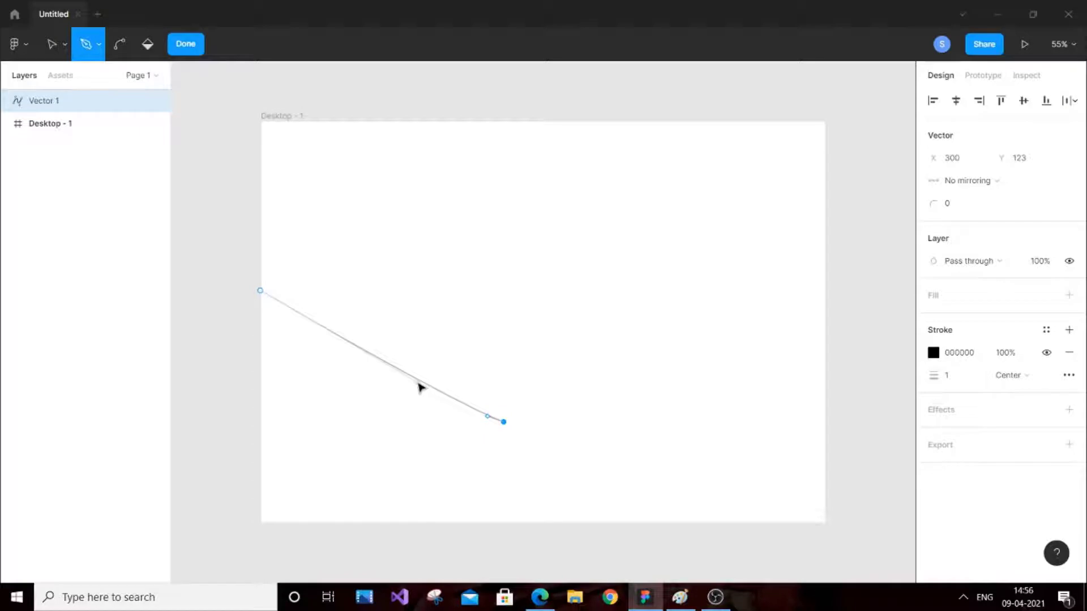
pyautogui.moveTo(417, 385); pyautogui.dragTo(382, 439)
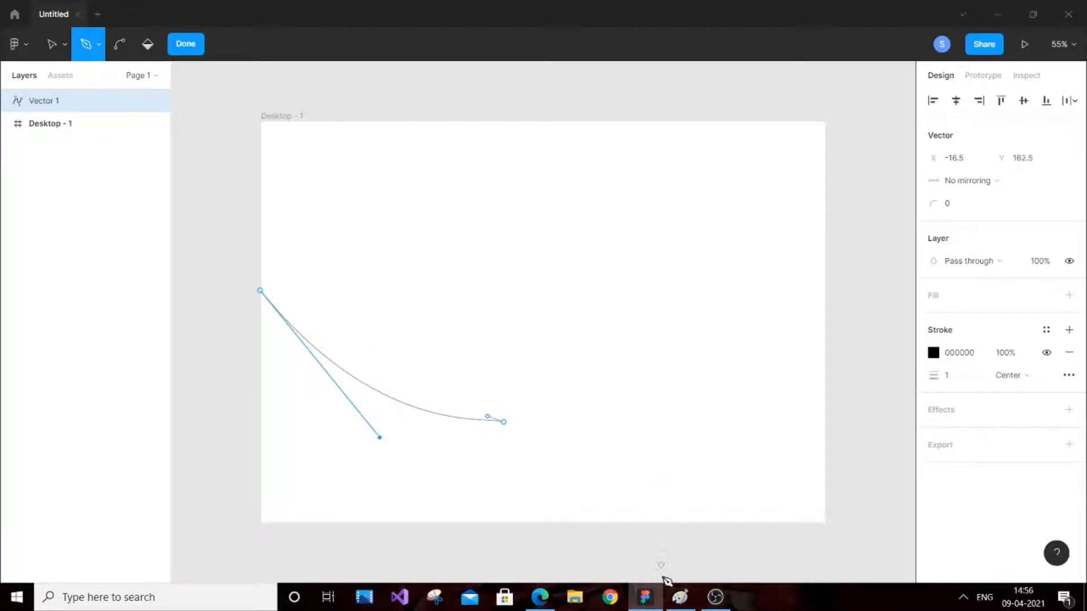
pyautogui.click(680, 597)
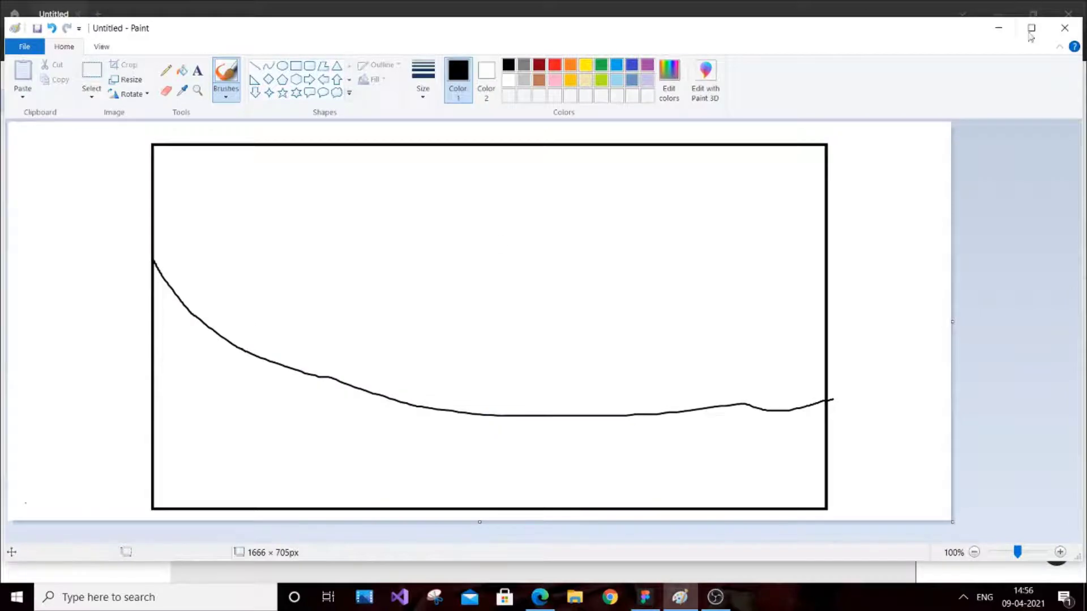
pyautogui.click(998, 28)
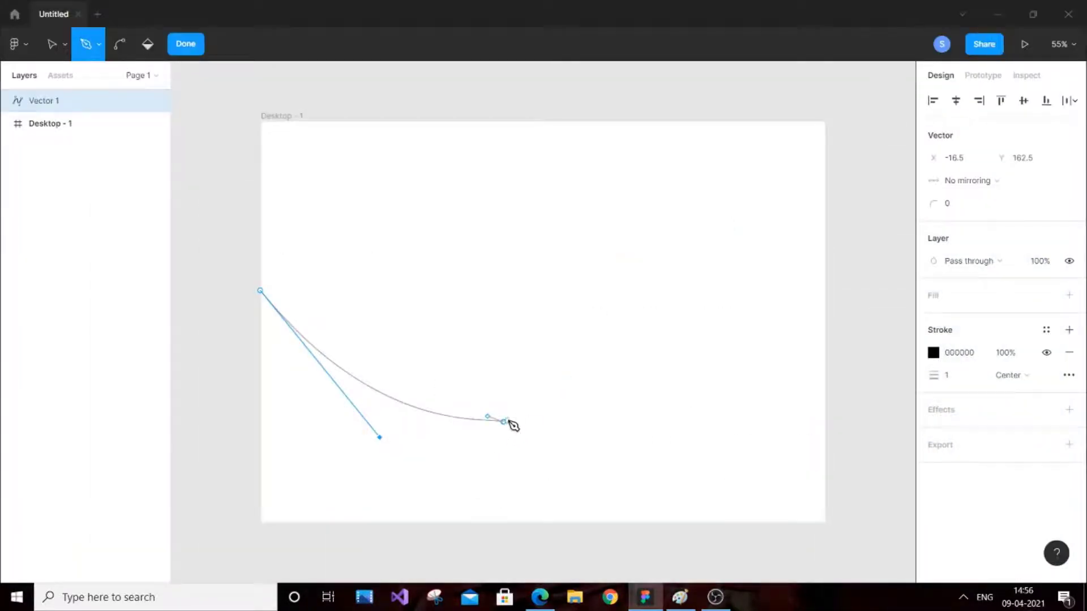
# - Extend the path to the frame's right edge and reshape that segment's curve
pyautogui.click(503, 422)
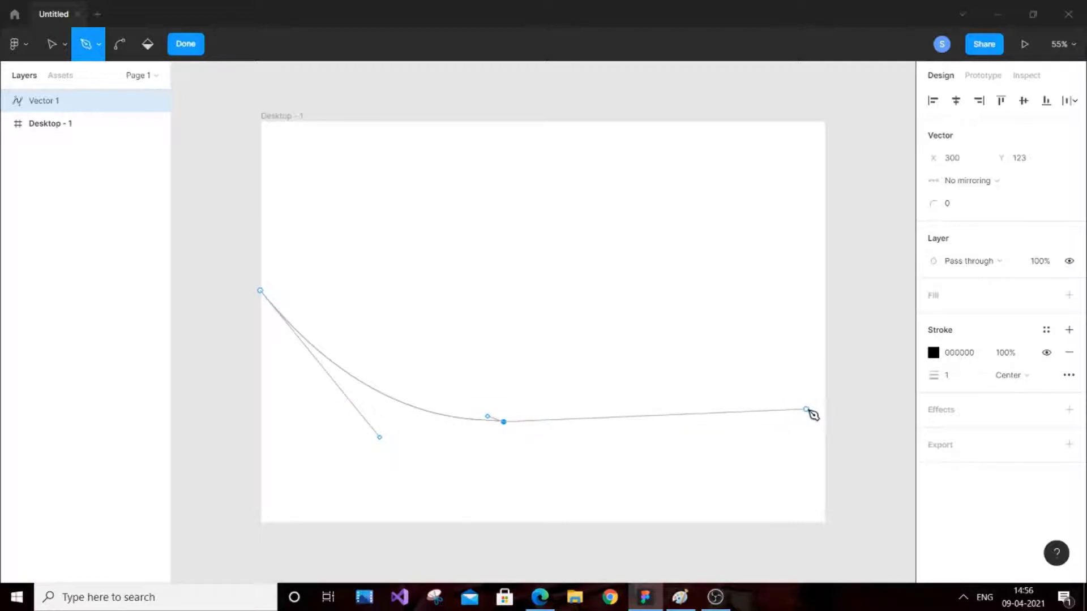
pyautogui.moveTo(829, 414)
pyautogui.mouseDown()
pyautogui.moveTo(829, 424)
pyautogui.moveTo(830, 402)
pyautogui.mouseUp()
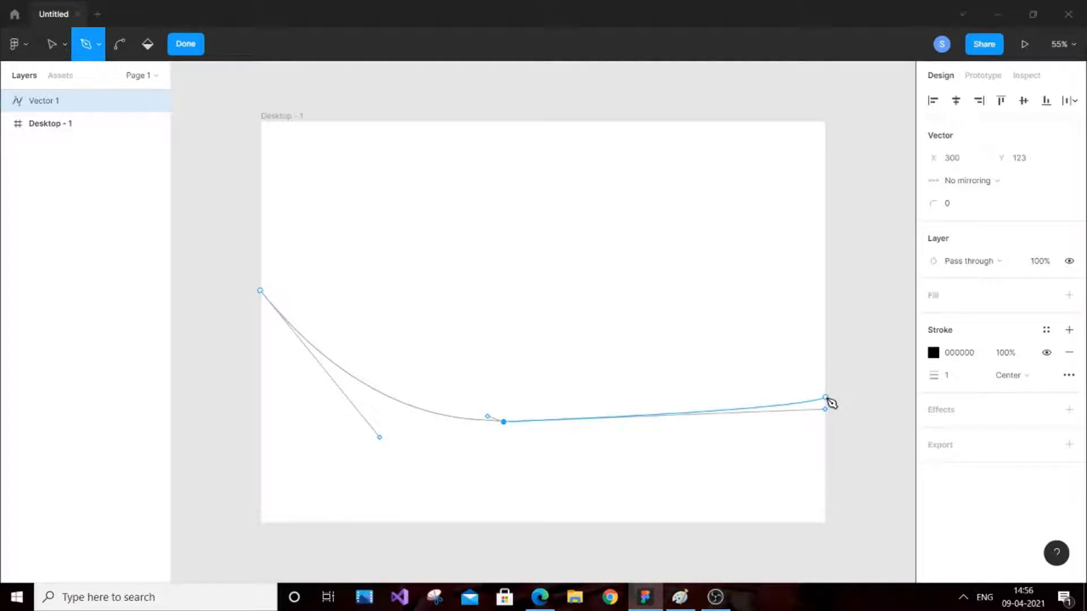
pyautogui.moveTo(830, 402); pyautogui.dragTo(827, 402)
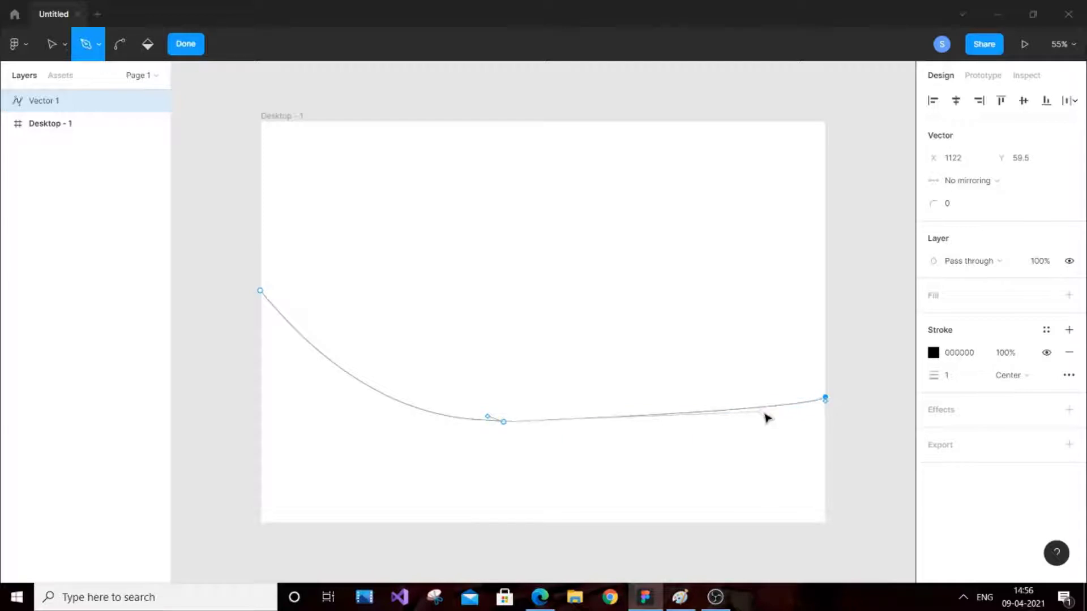
pyautogui.moveTo(762, 414); pyautogui.dragTo(755, 435)
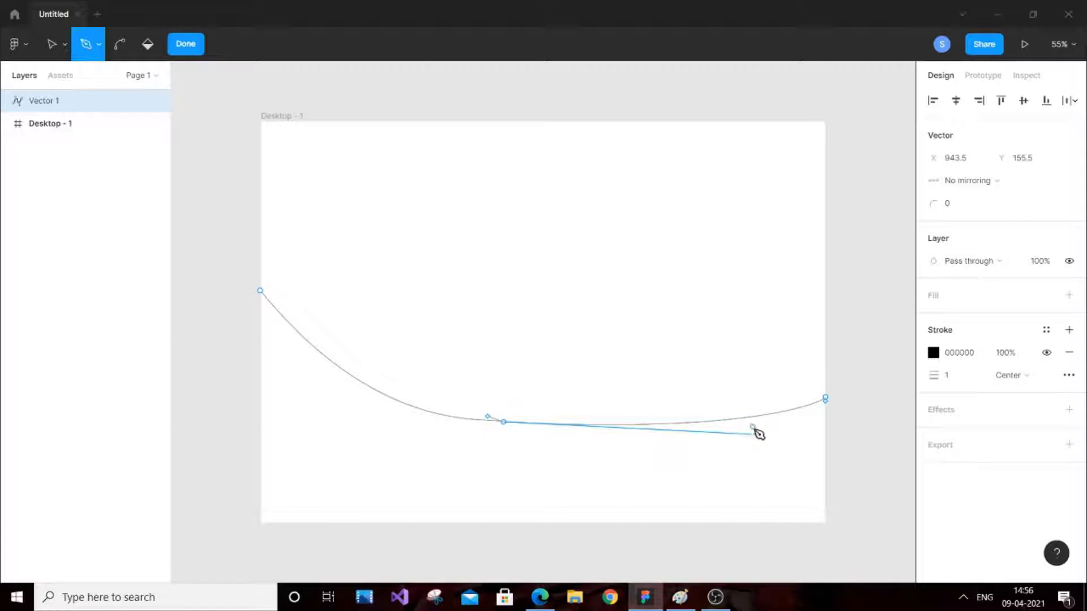
pyautogui.moveTo(760, 440); pyautogui.dragTo(734, 207)
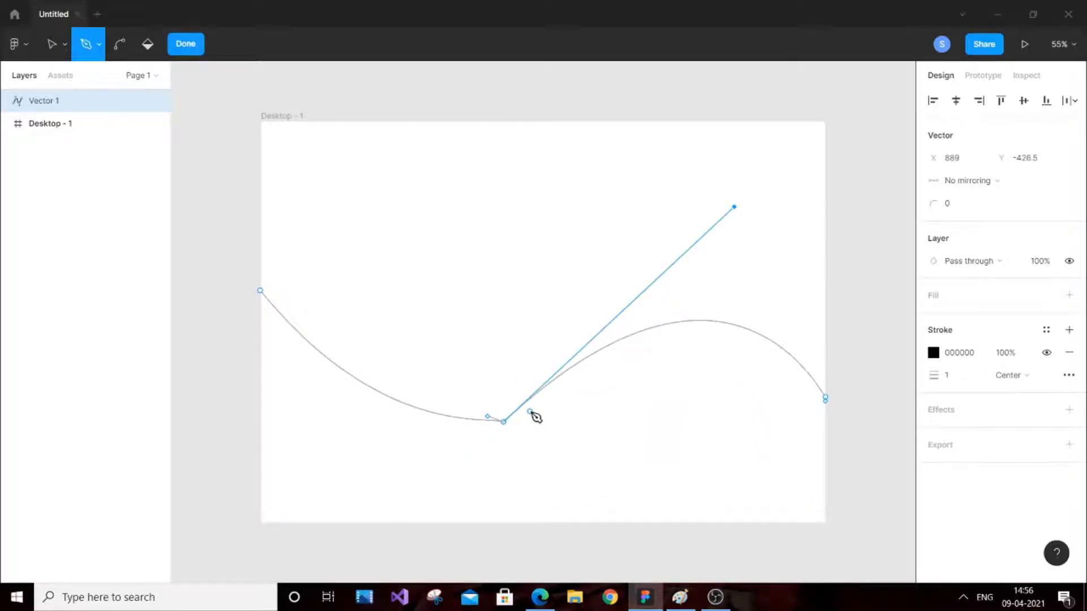
pyautogui.moveTo(734, 208); pyautogui.dragTo(704, 442)
# - Raise the right end point slightly and smooth the curve near the middle point
pyautogui.click(825, 400)
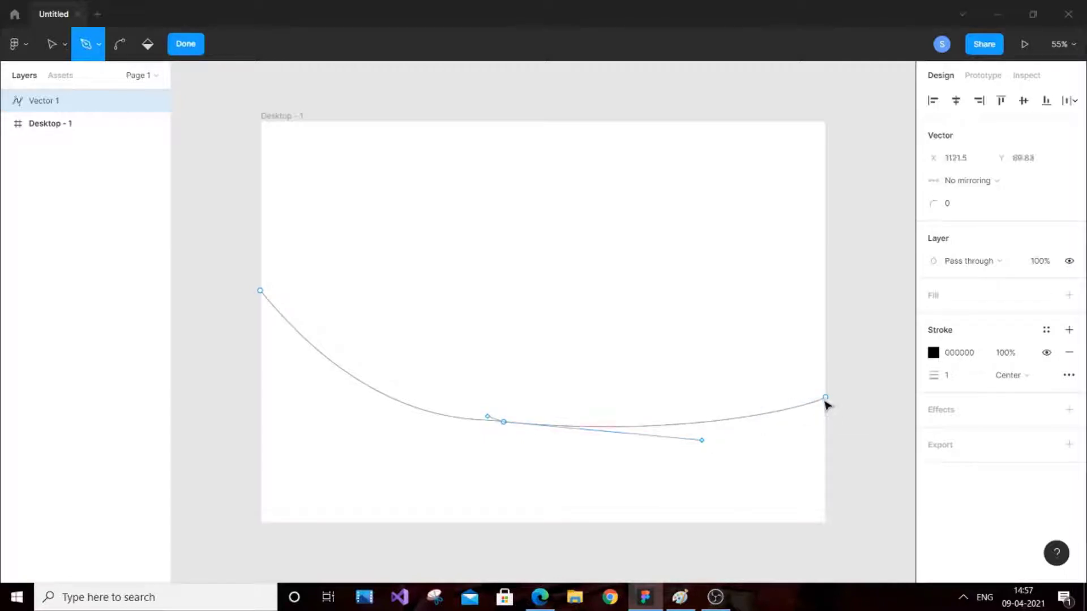
pyautogui.moveTo(825, 412); pyautogui.dragTo(824, 393)
pyautogui.moveTo(702, 441); pyautogui.dragTo(708, 431)
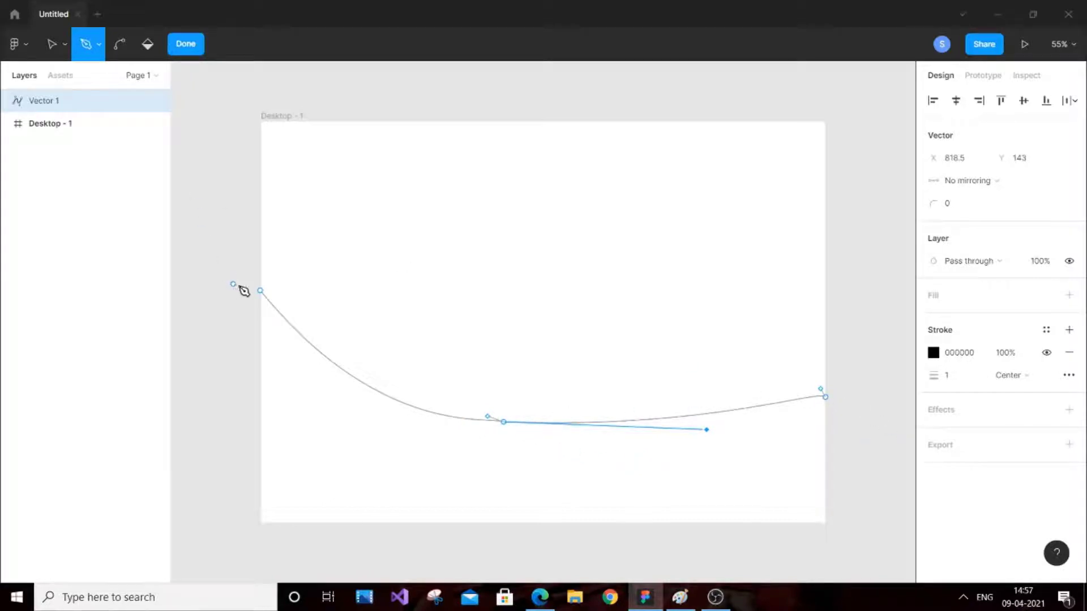
# - Close the path down the left edge, along the bottom and up to the right end point
pyautogui.click(261, 291)
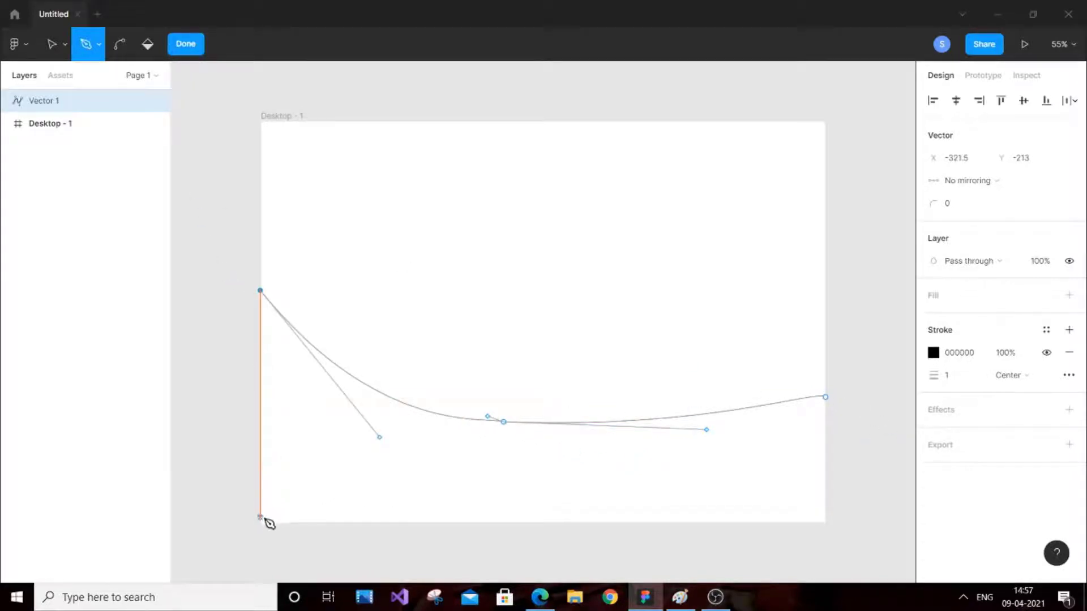
pyautogui.press('Escape')
pyautogui.press('Escape')
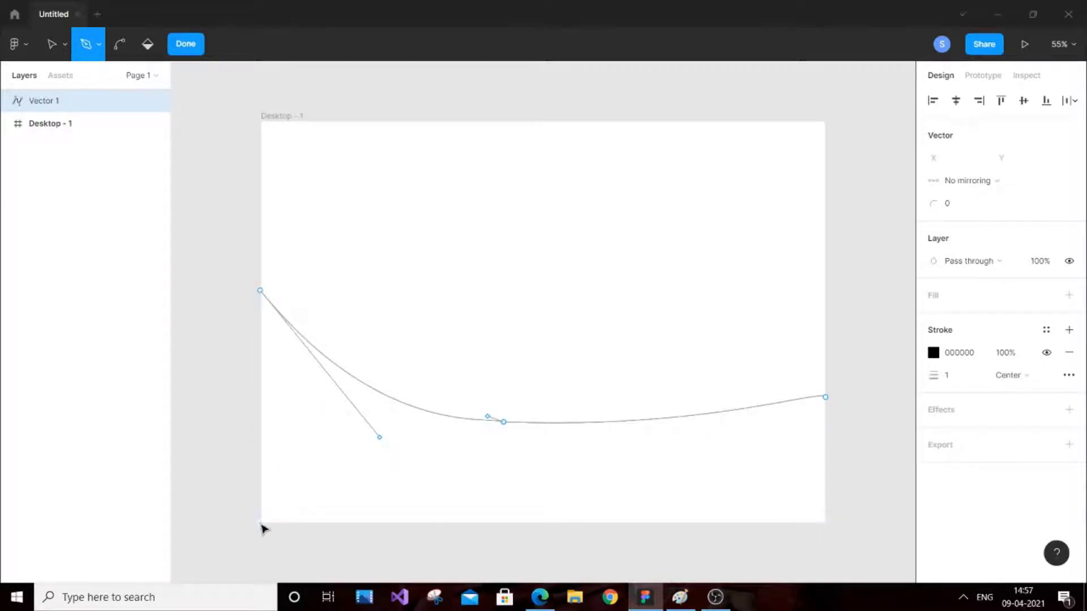
pyautogui.click(261, 517)
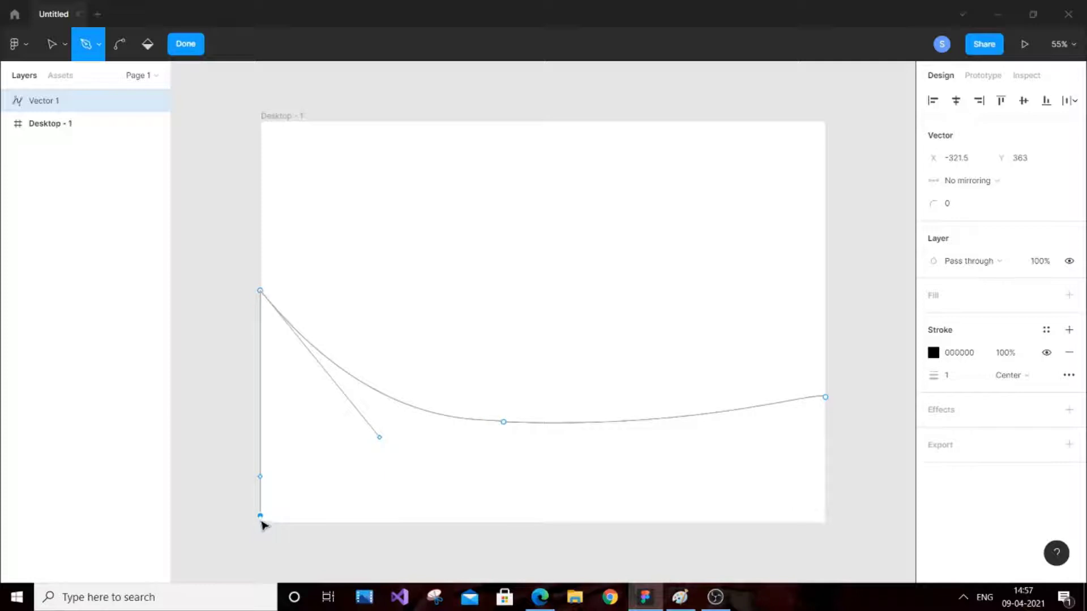
pyautogui.click(829, 520)
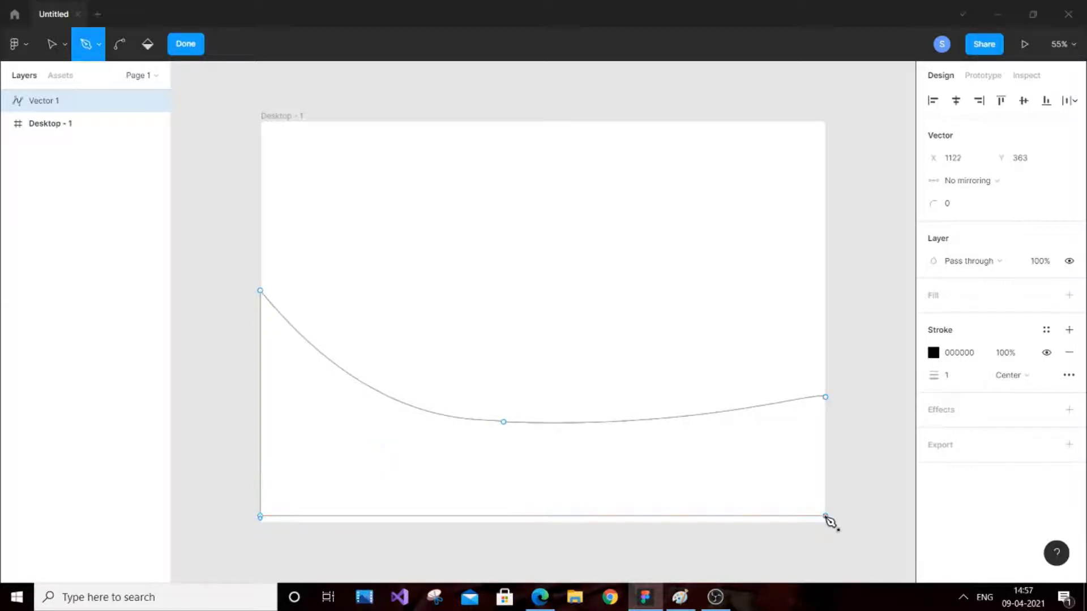
pyautogui.click(826, 399)
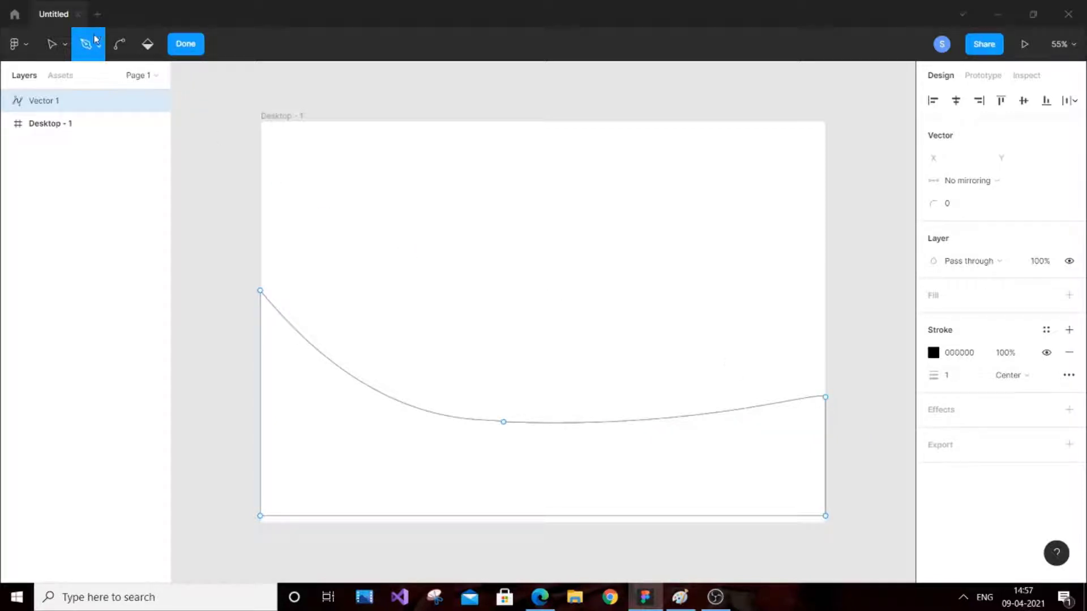
pyautogui.press('v')
pyautogui.click(148, 44)
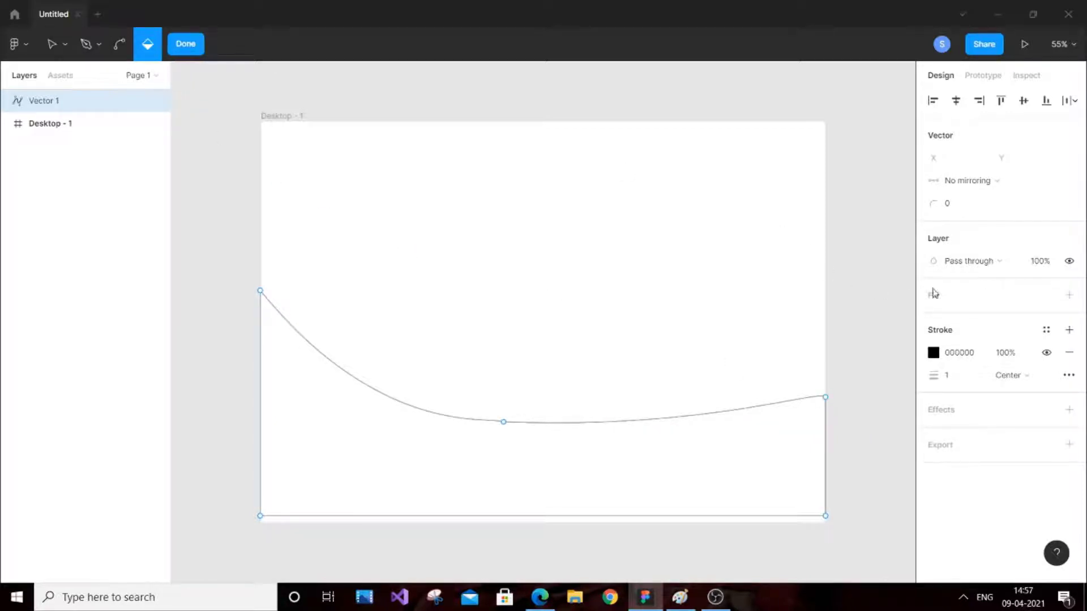
# - Fill the enclosed wave shape with solid red B40E0E
pyautogui.click(952, 295)
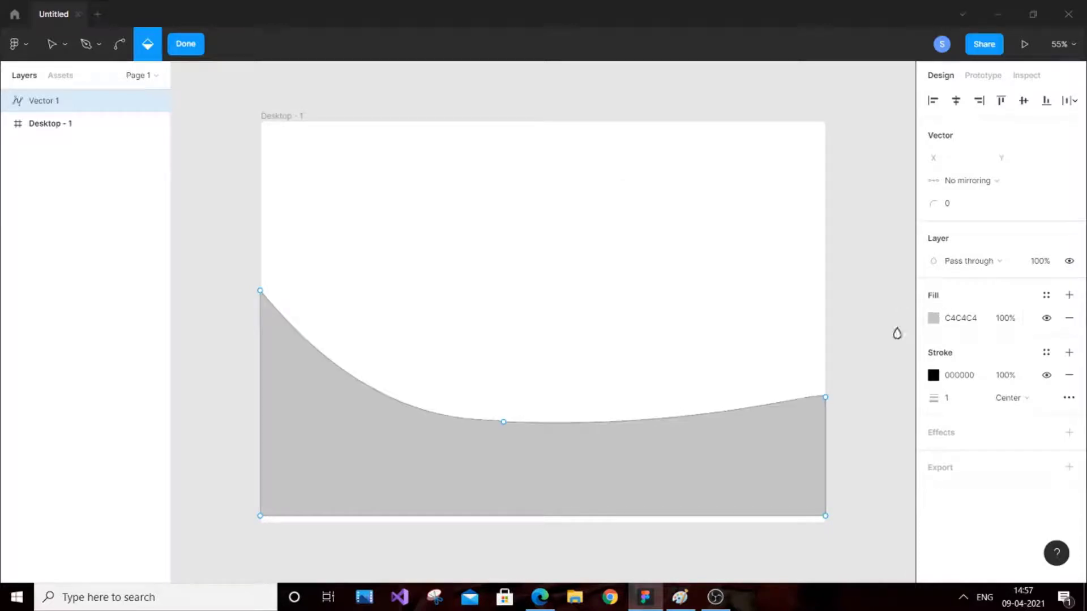
pyautogui.click(934, 319)
pyautogui.click(904, 283)
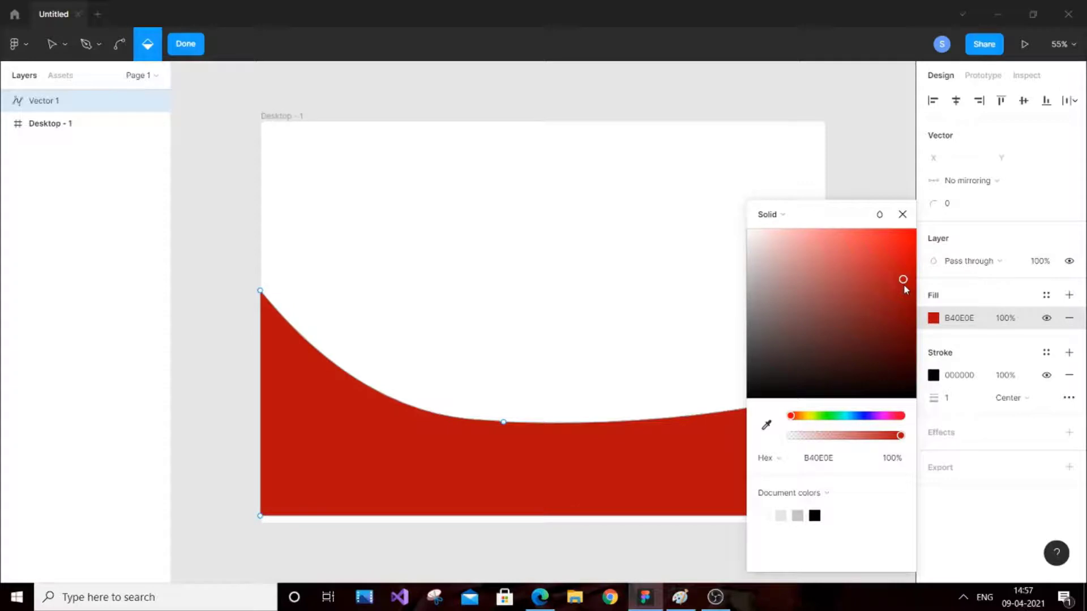
pyautogui.click(903, 215)
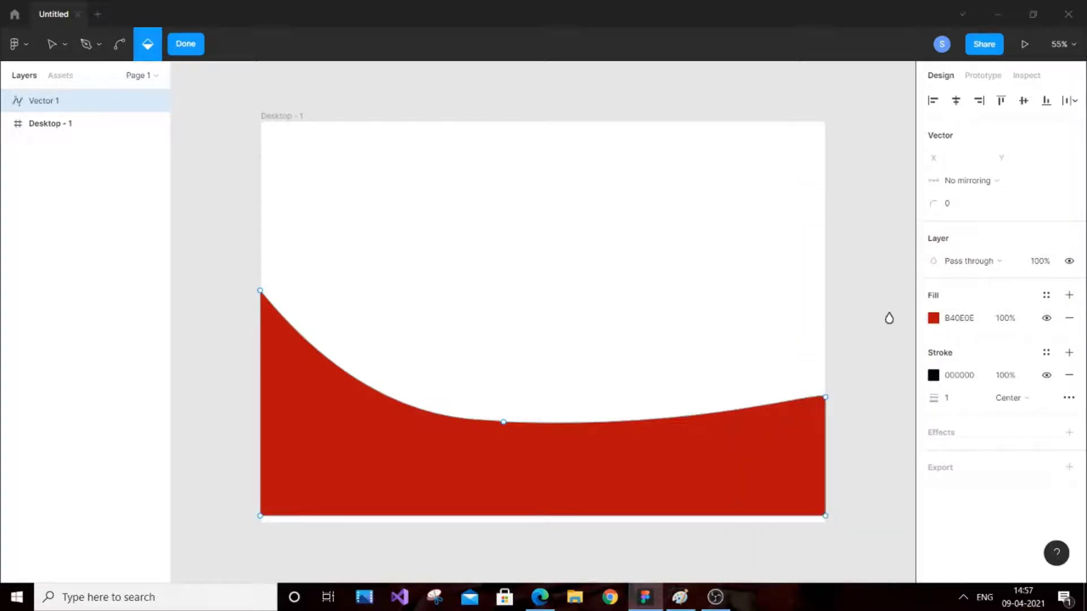
pyautogui.click(201, 52)
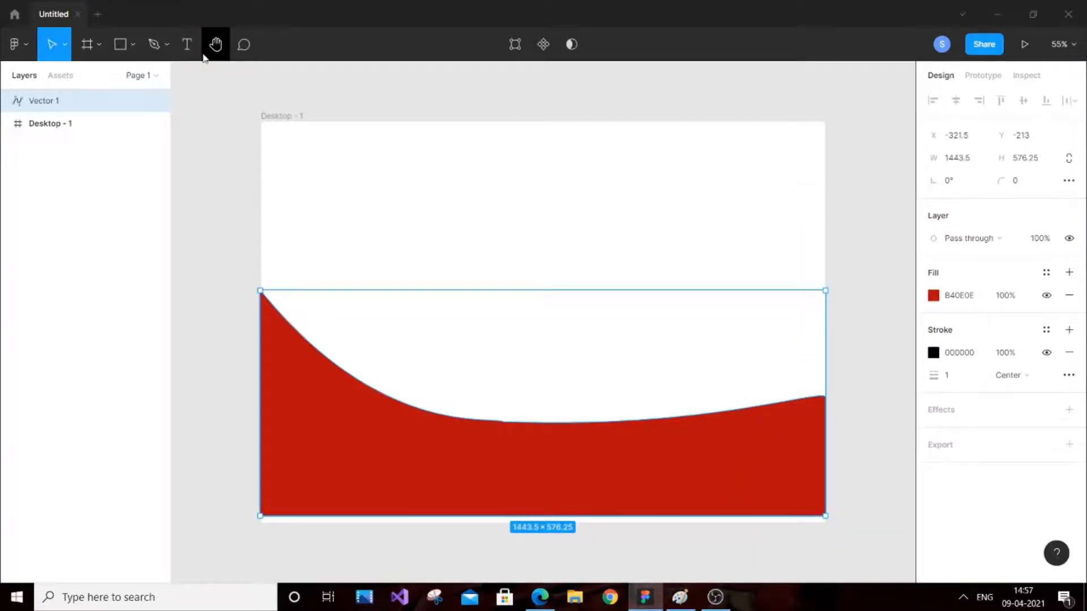
# - Move the red wave shape down flush with the frame's bottom edge
pyautogui.moveTo(546, 460); pyautogui.dragTo(545, 465)
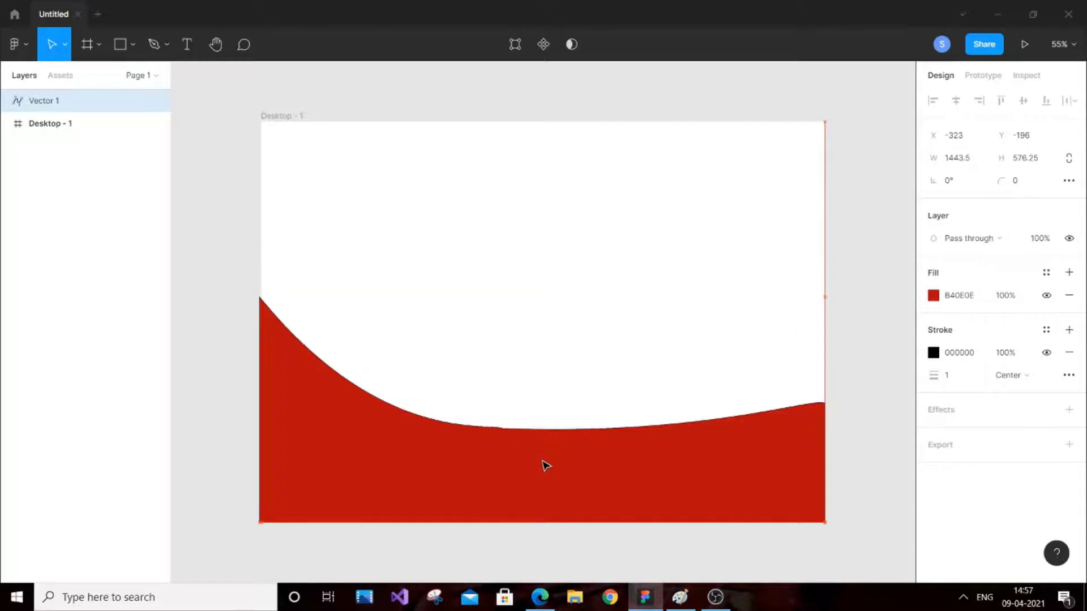
pyautogui.click(878, 428)
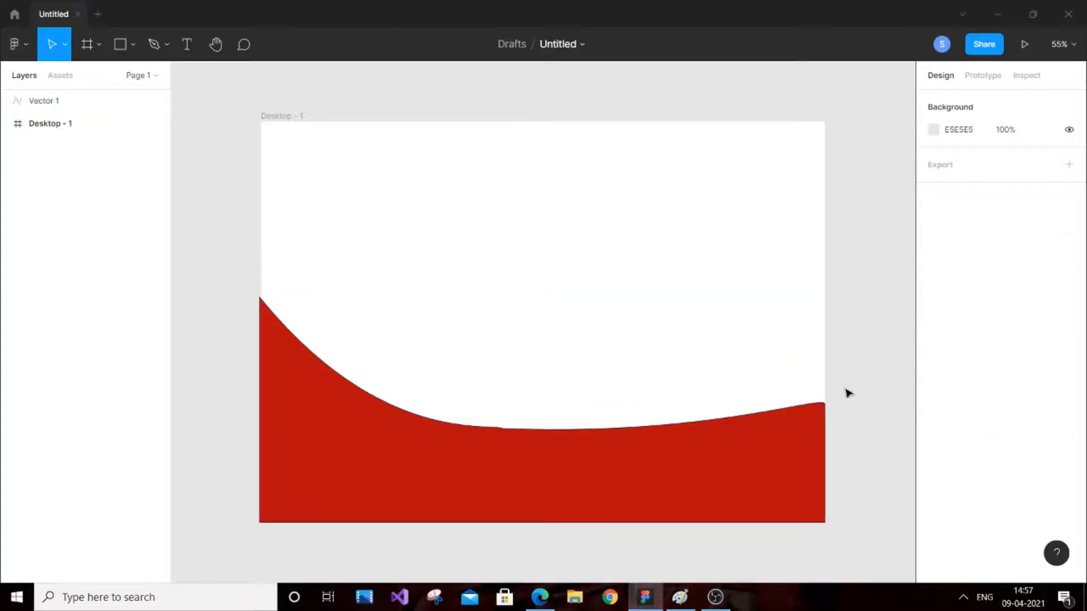
pyautogui.click(442, 420)
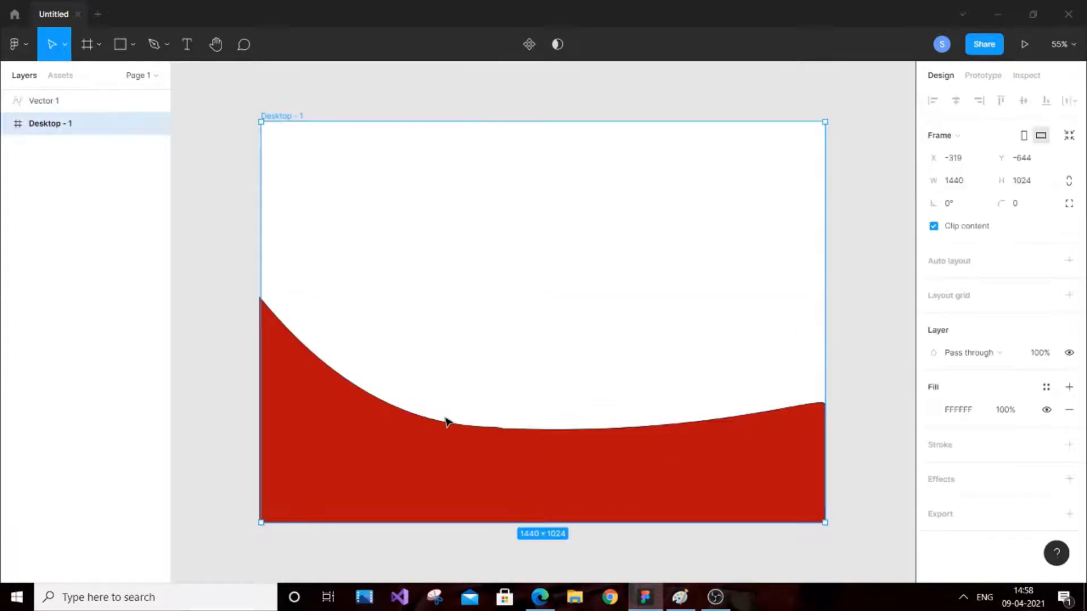
pyautogui.click(871, 357)
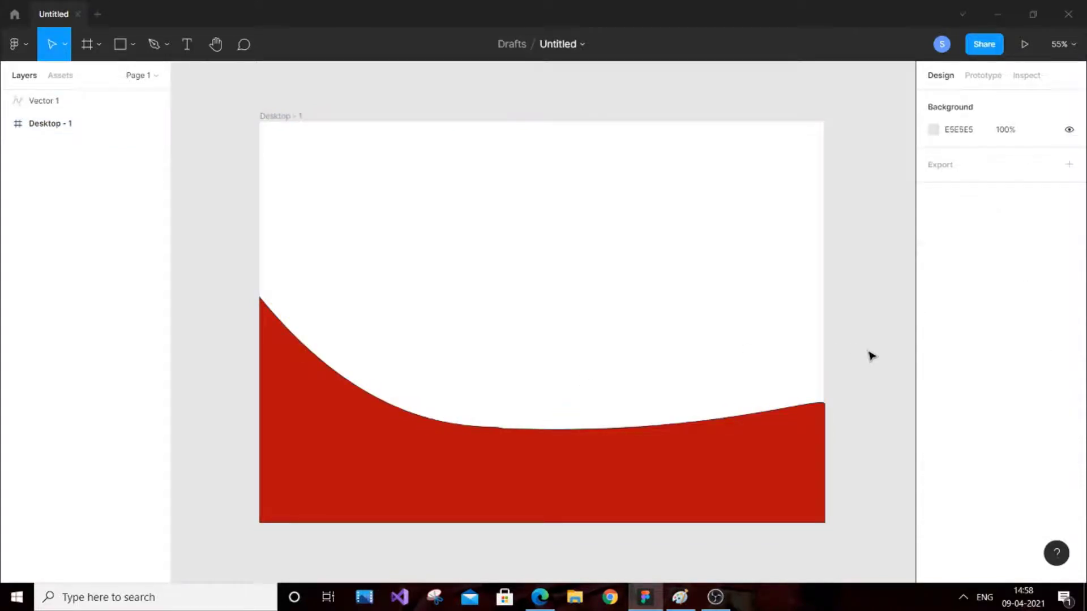
pyautogui.click(791, 429)
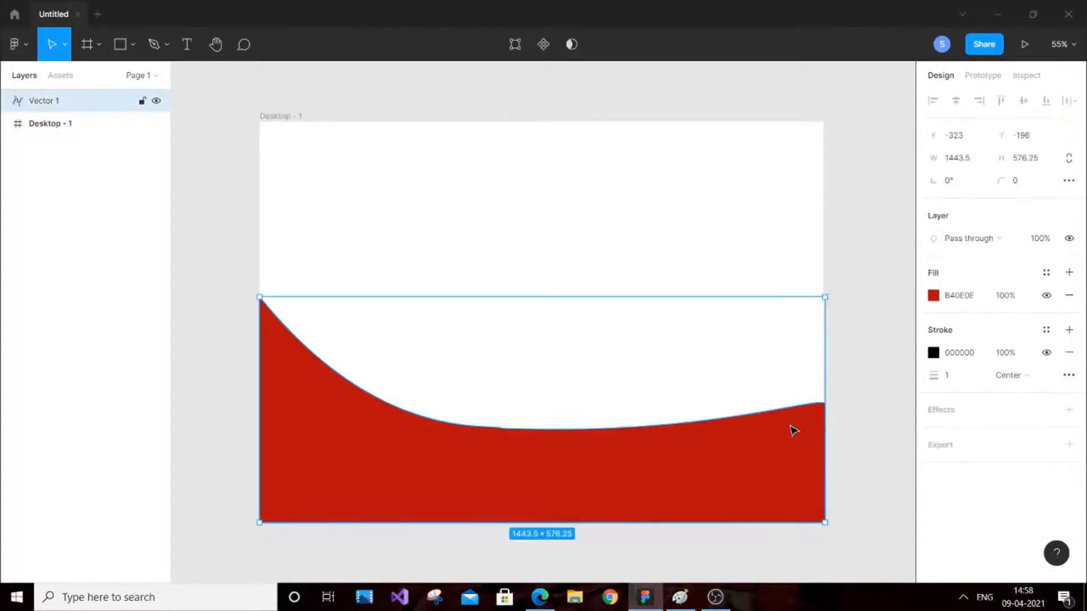
# - Change the wave's fill to a linear gradient, green 0EB46E fading to transparent downward
pyautogui.click(933, 298)
pyautogui.click(781, 221)
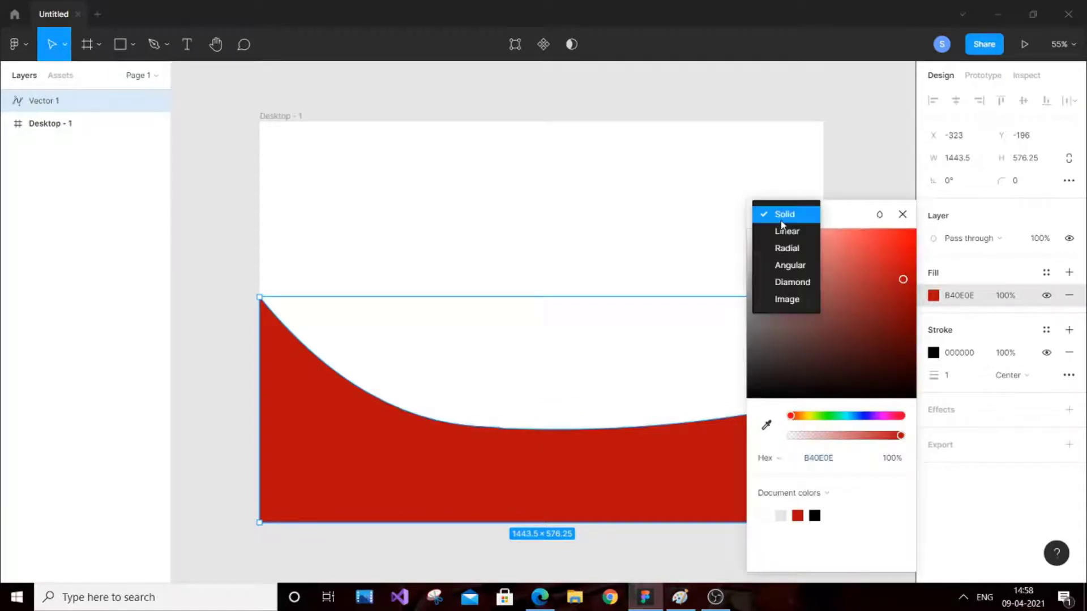
pyautogui.click(781, 231)
pyautogui.moveTo(765, 196); pyautogui.dragTo(800, 225)
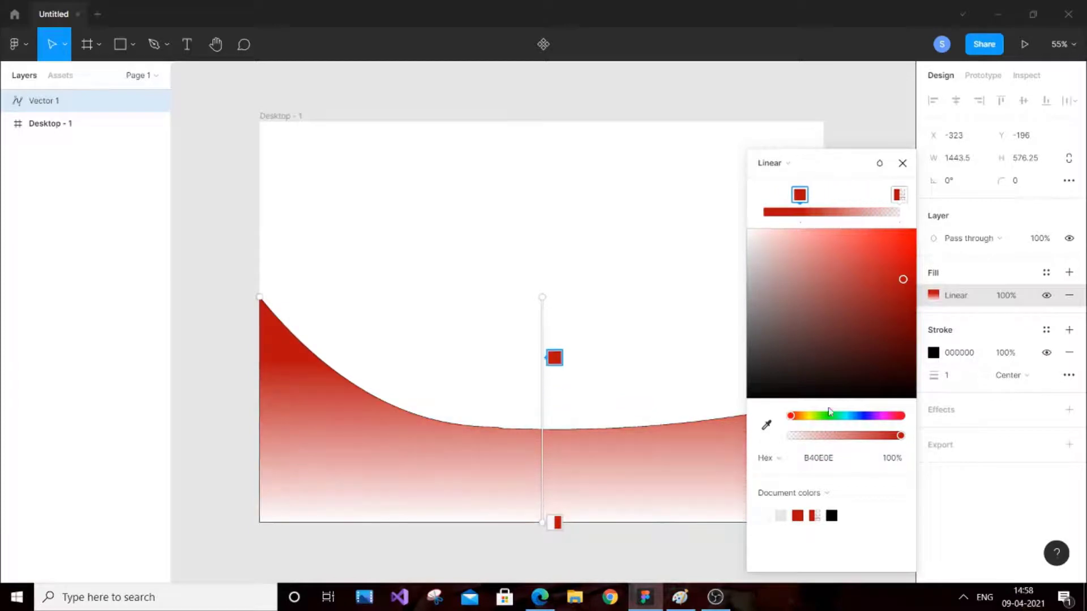
pyautogui.moveTo(792, 417); pyautogui.dragTo(828, 417)
pyautogui.click(899, 195)
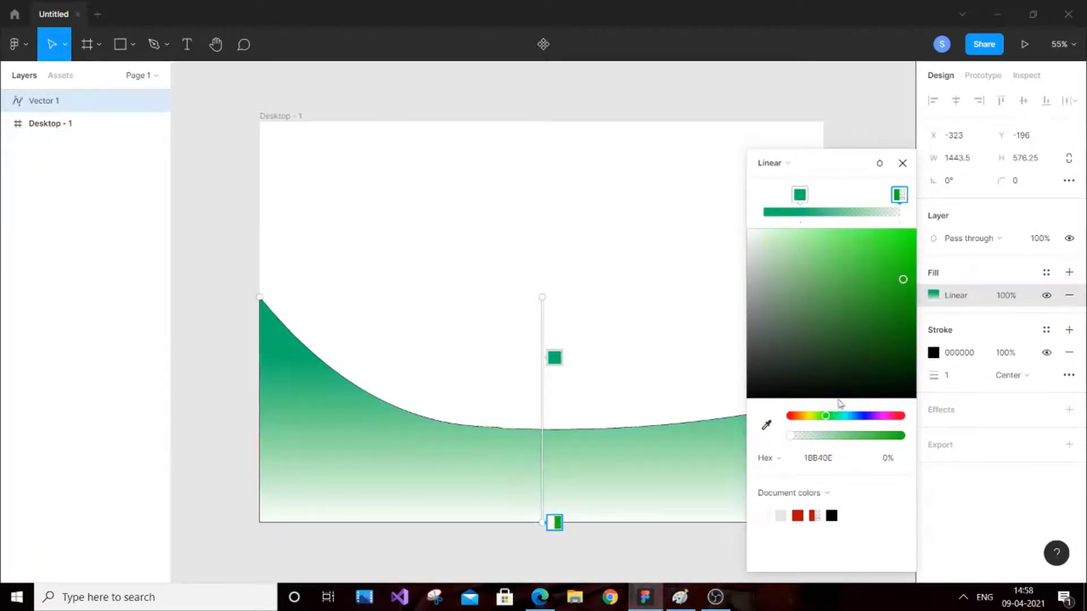
pyautogui.moveTo(904, 288); pyautogui.dragTo(866, 268)
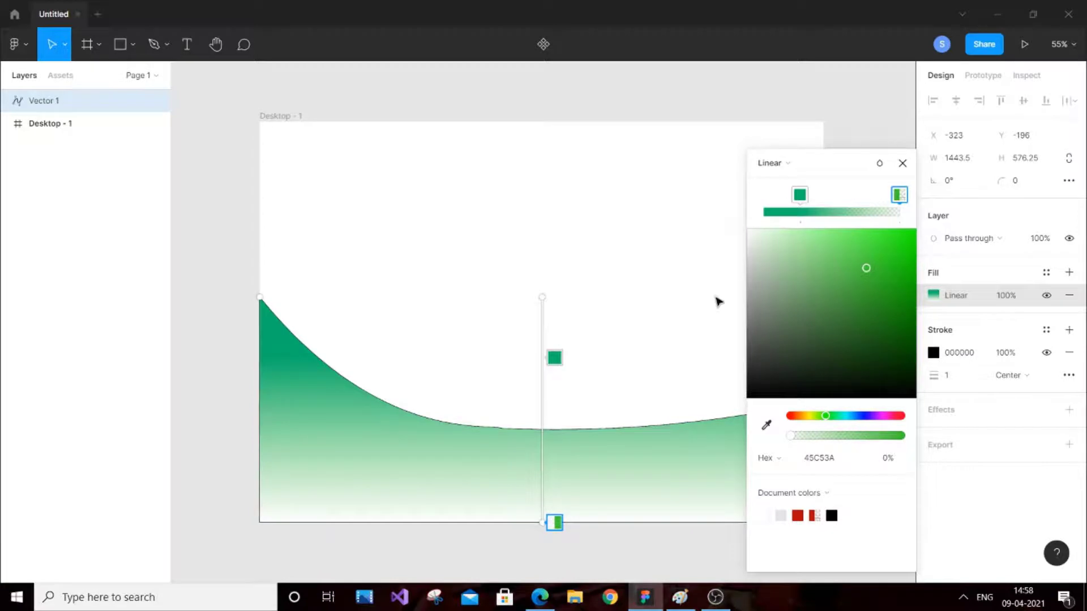
pyautogui.moveTo(901, 192)
pyautogui.mouseDown()
pyautogui.moveTo(860, 198)
pyautogui.moveTo(898, 196)
pyautogui.mouseUp()
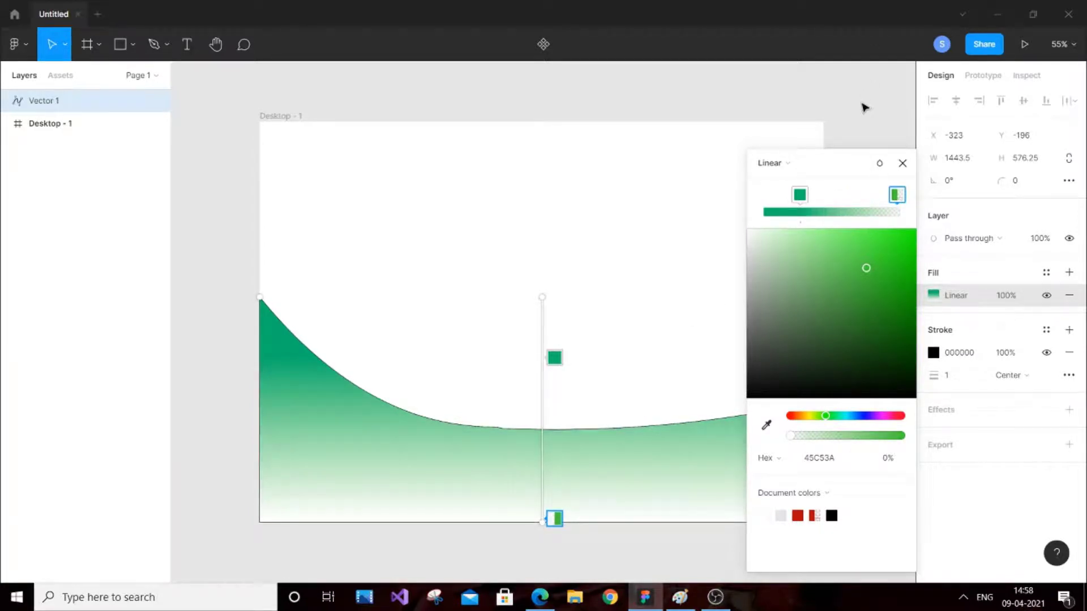
pyautogui.click(903, 164)
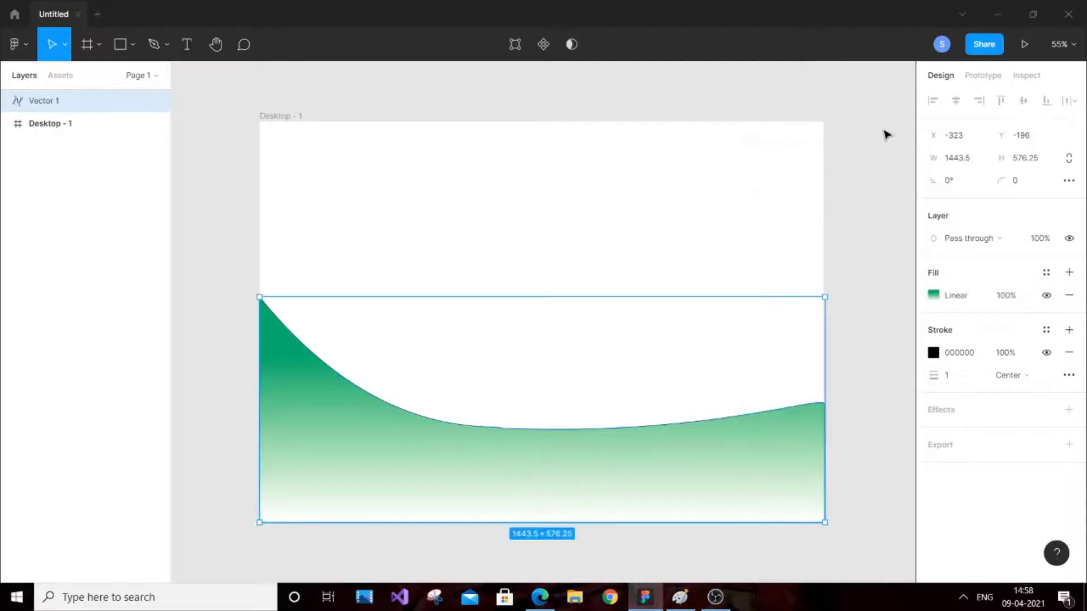
pyautogui.click(886, 135)
# - Set Vector 1's stroke width to 0 to remove its outline
pyautogui.click(776, 463)
pyautogui.click(937, 377)
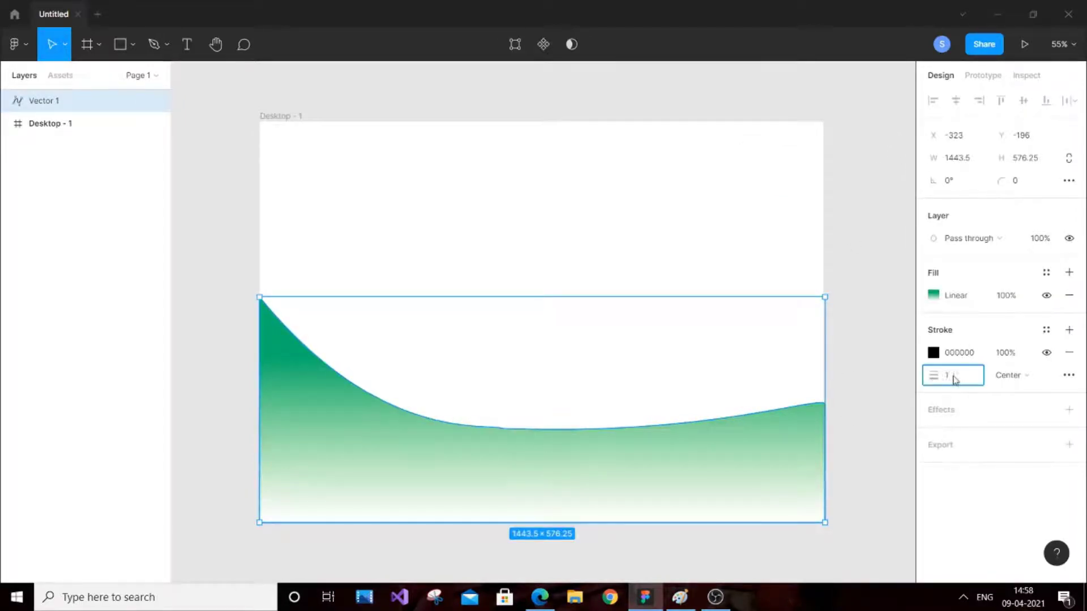
pyautogui.write('0')
pyautogui.press('Return')
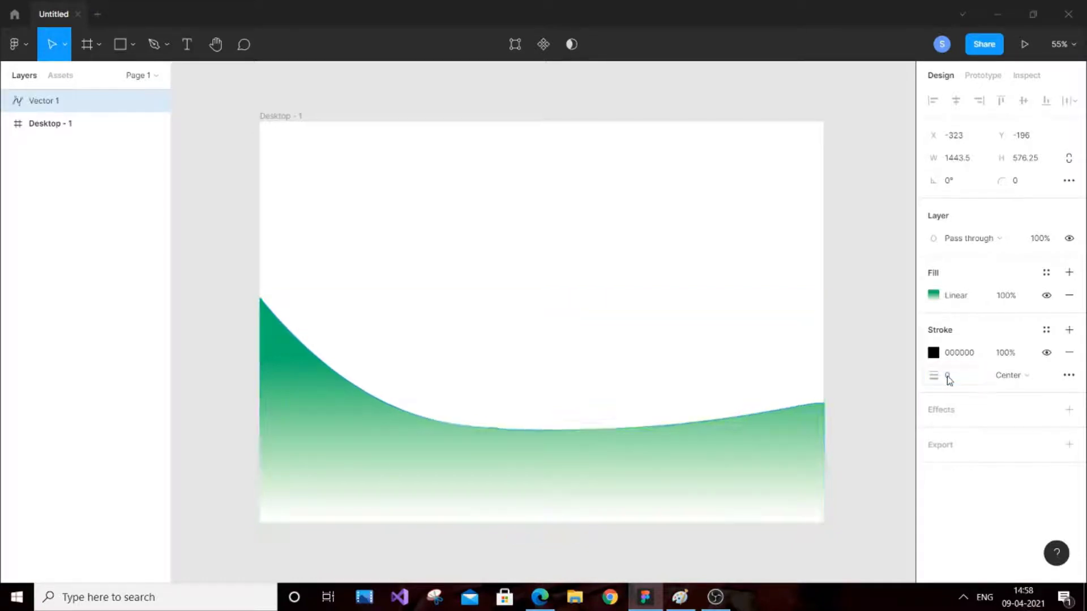
# - Select the Desktop - 1 frame and switch over to the Paint window
pyautogui.click(895, 372)
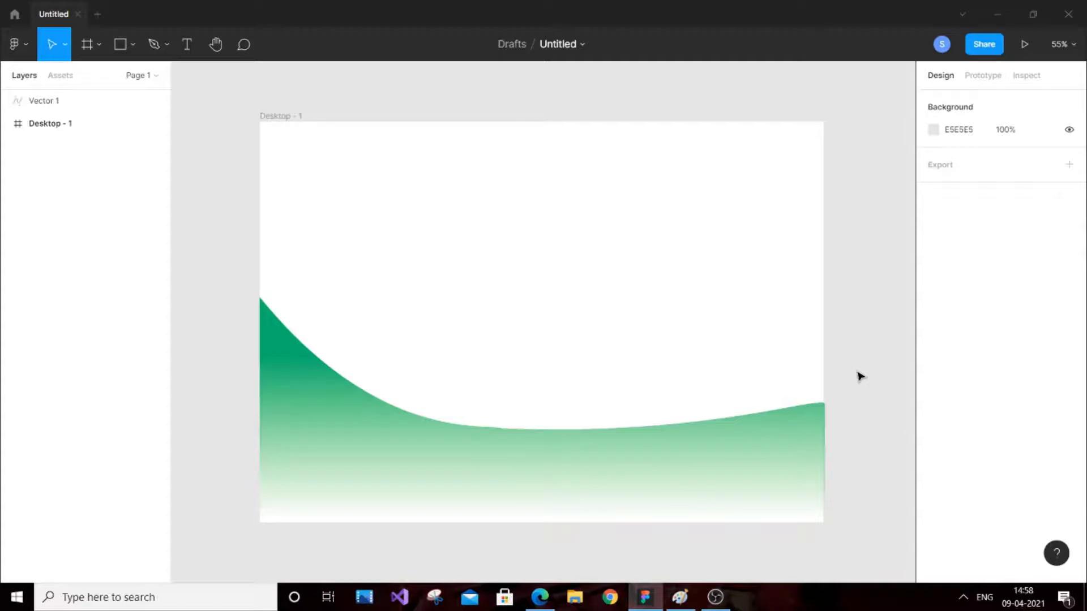
pyautogui.click(574, 199)
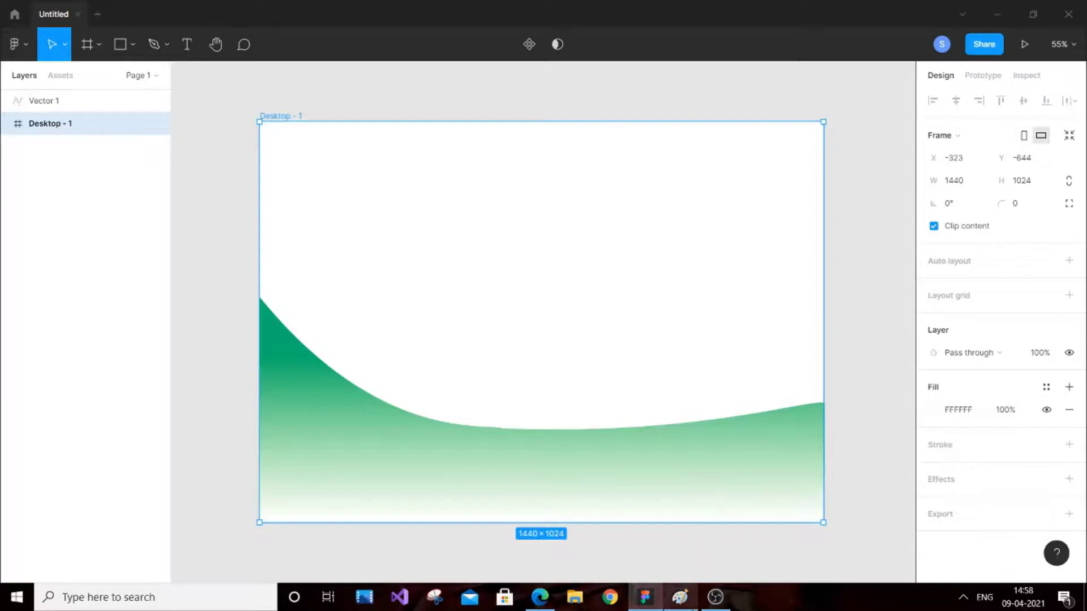
pyautogui.hotkey('alt', 'Tab')
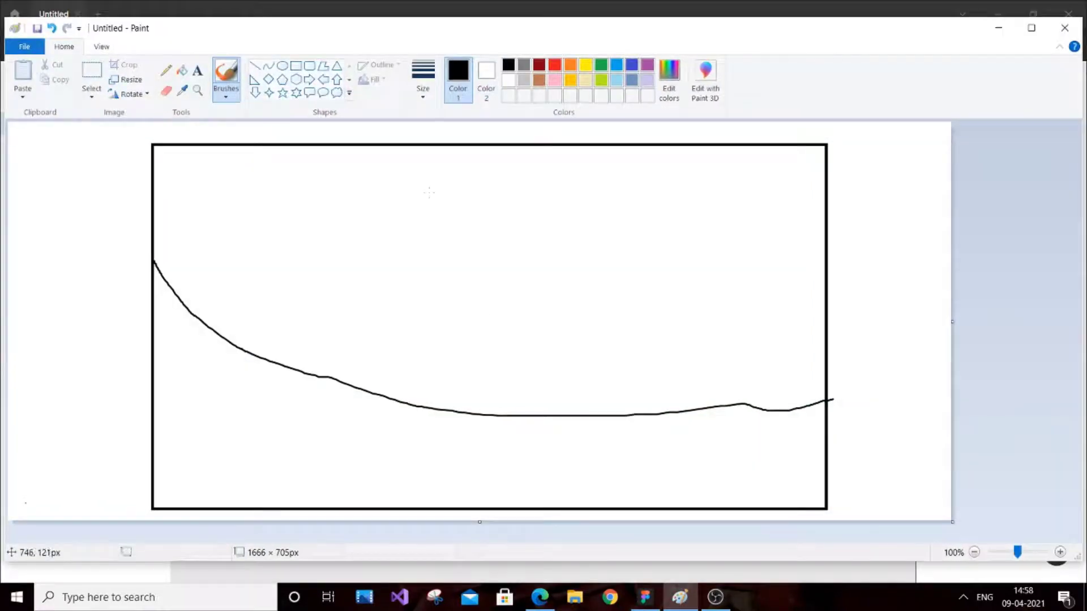
# - Undo the old Paint sketch and draw a tall phone-shaped rectangle
pyautogui.hotkey('ctrl', 'z')
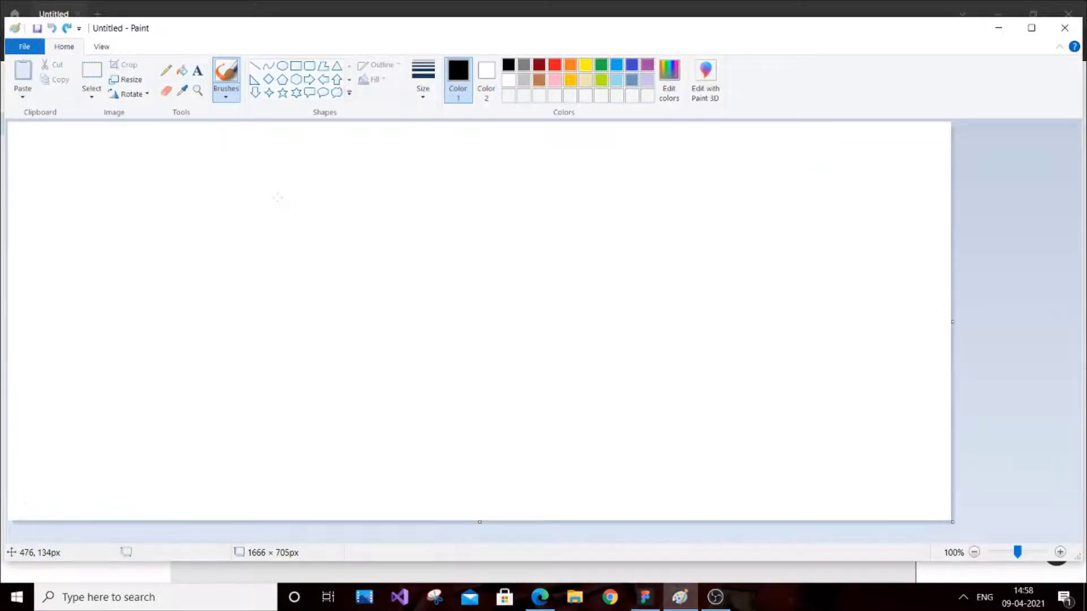
pyautogui.click(297, 67)
pyautogui.moveTo(351, 150); pyautogui.dragTo(548, 493)
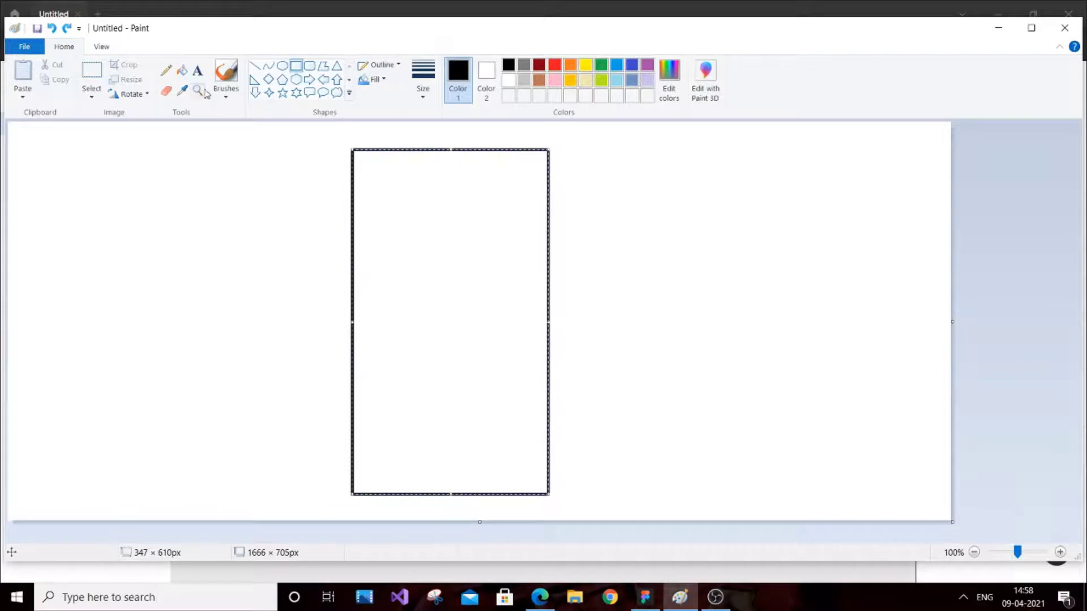
# - Brush a freehand wave across the rectangle's upper part, then return to Figma
pyautogui.click(226, 92)
pyautogui.click(228, 119)
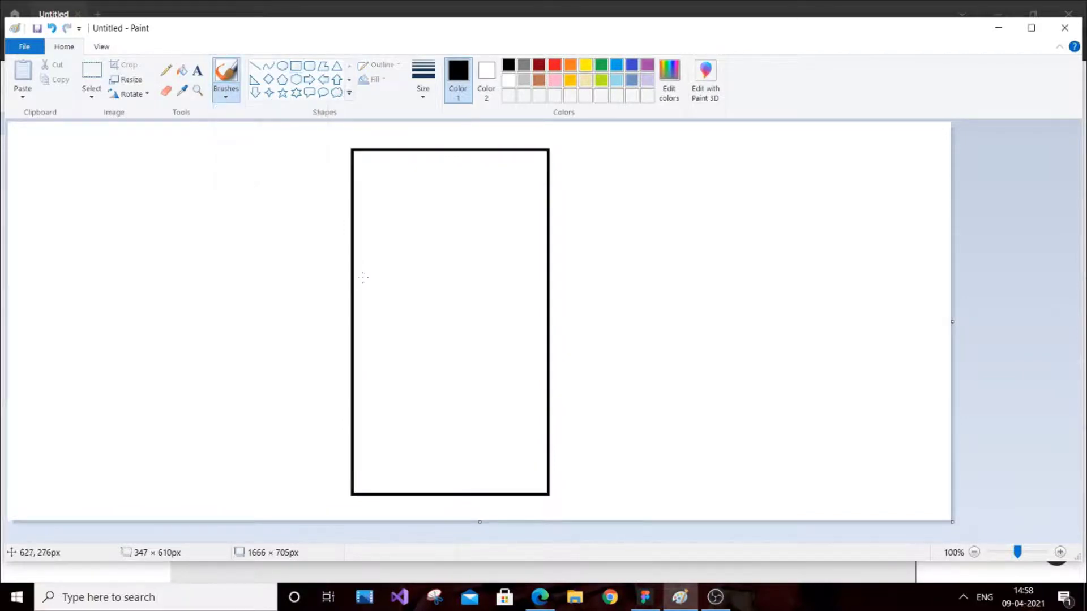
pyautogui.moveTo(353, 292)
pyautogui.mouseDown()
pyautogui.moveTo(371, 240)
pyautogui.moveTo(517, 228)
pyautogui.moveTo(550, 182)
pyautogui.mouseUp()
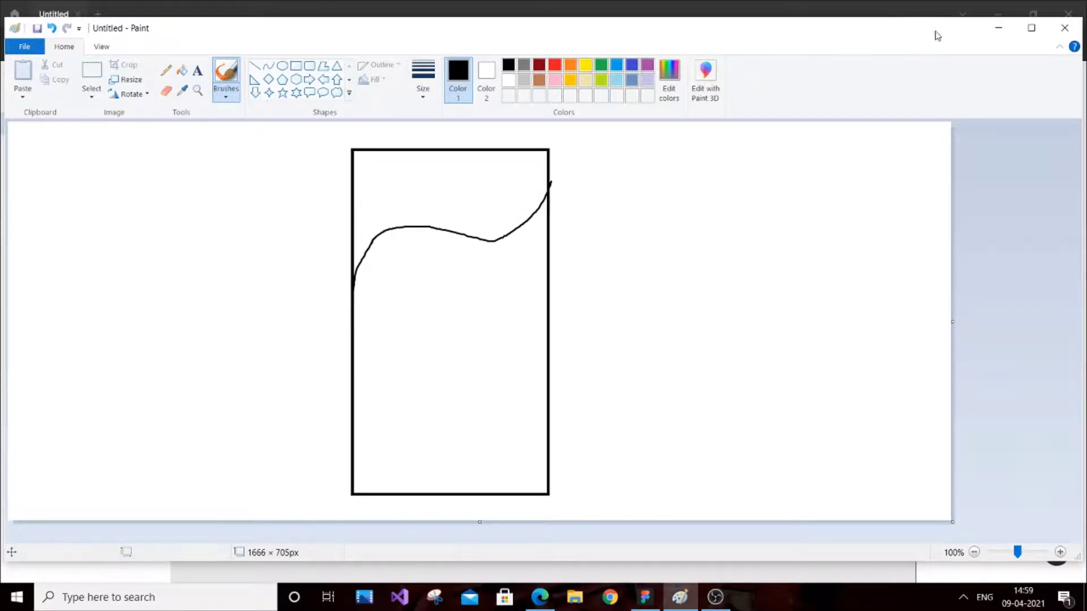
pyautogui.click(998, 28)
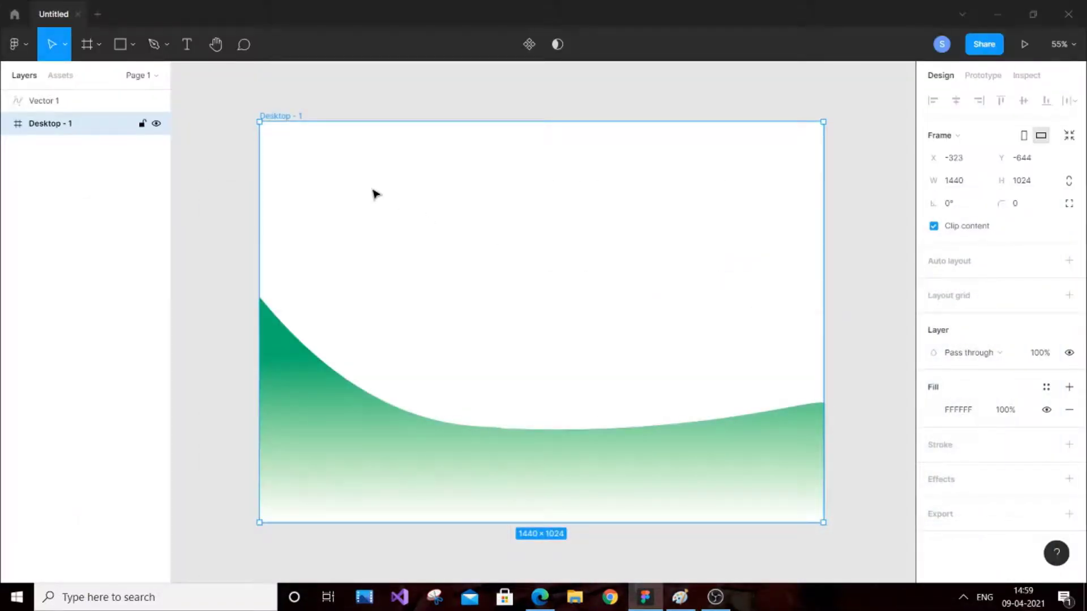
# - Delete the Desktop - 1 frame and the Vector 1 wave
pyautogui.press('Delete')
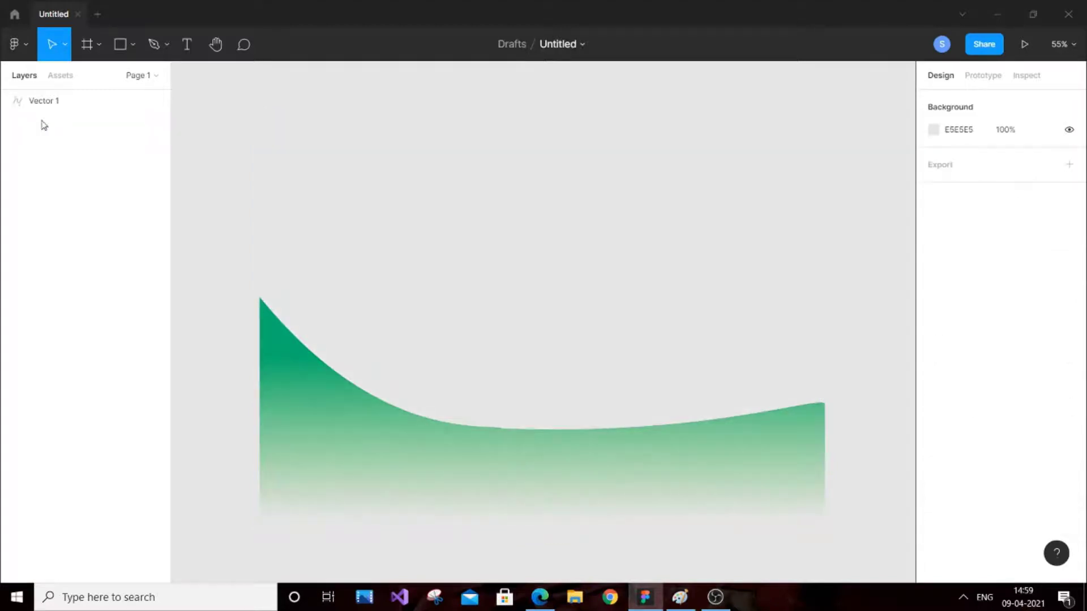
pyautogui.click(58, 102)
pyautogui.press('Delete')
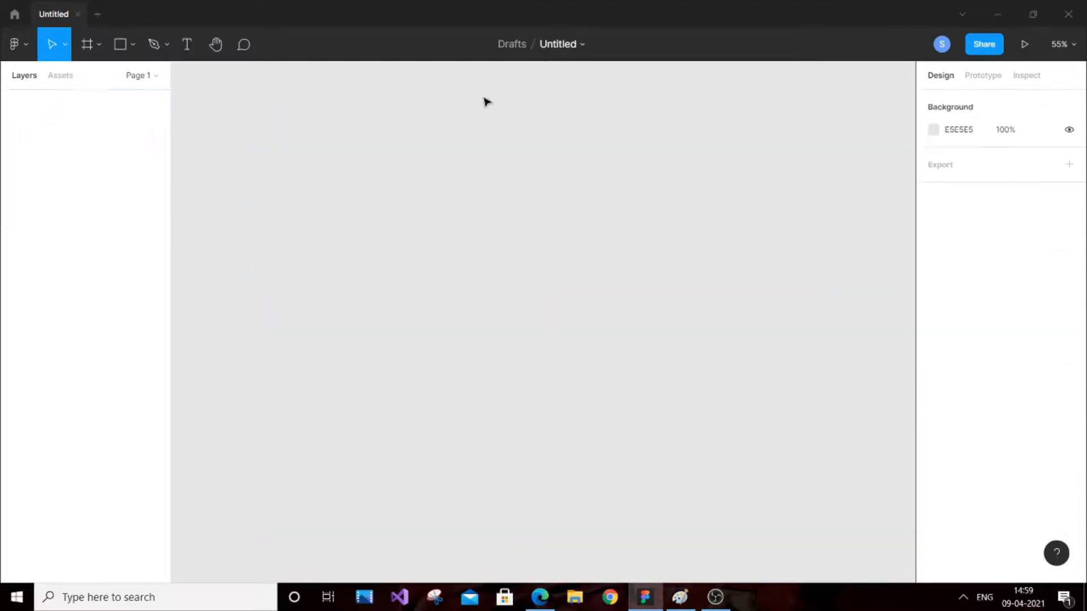
# - Create a 375×667 iPhone 8 frame from the Phone presets
pyautogui.click(97, 47)
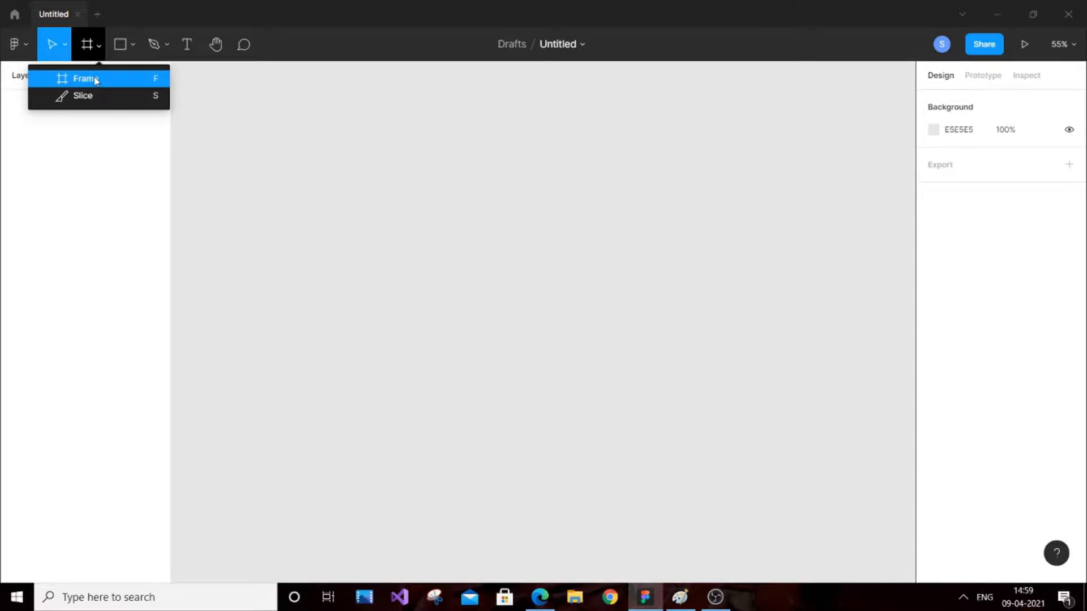
pyautogui.click(96, 80)
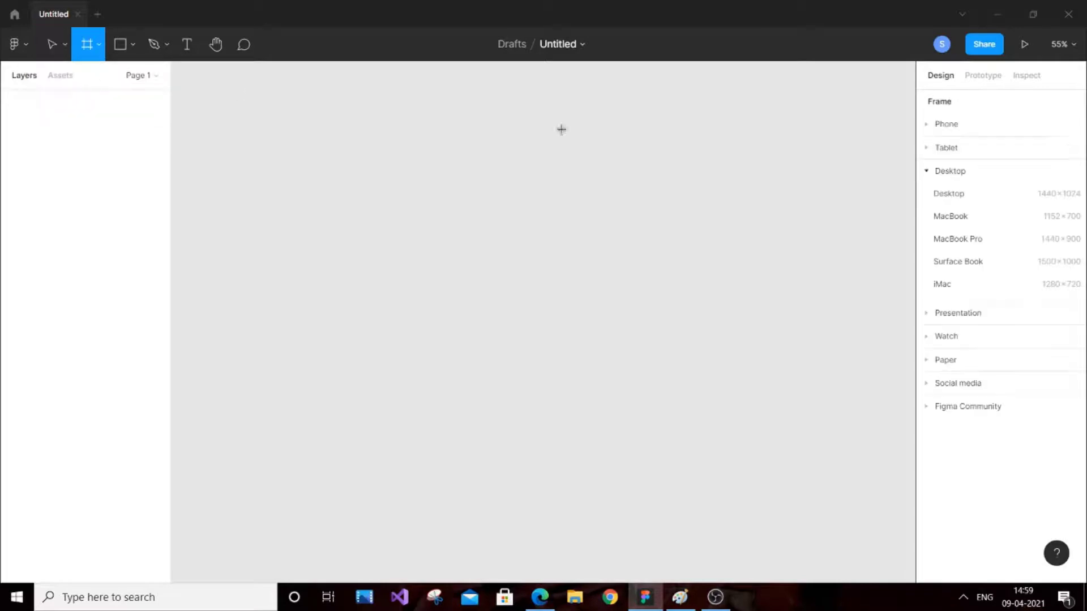
pyautogui.click(935, 126)
pyautogui.click(957, 209)
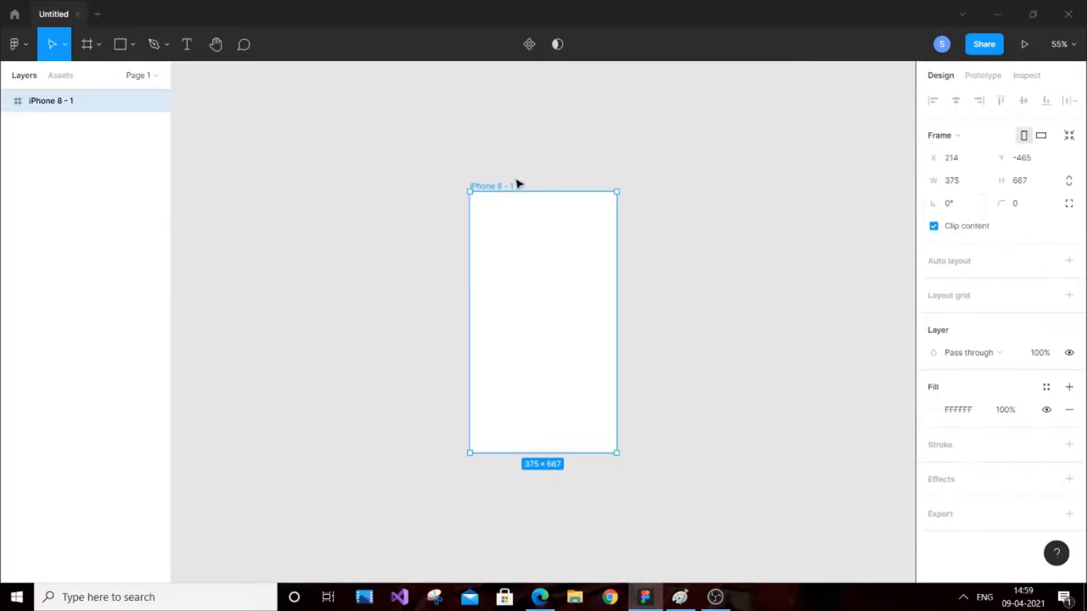
pyautogui.scroll(3, 560, 240)
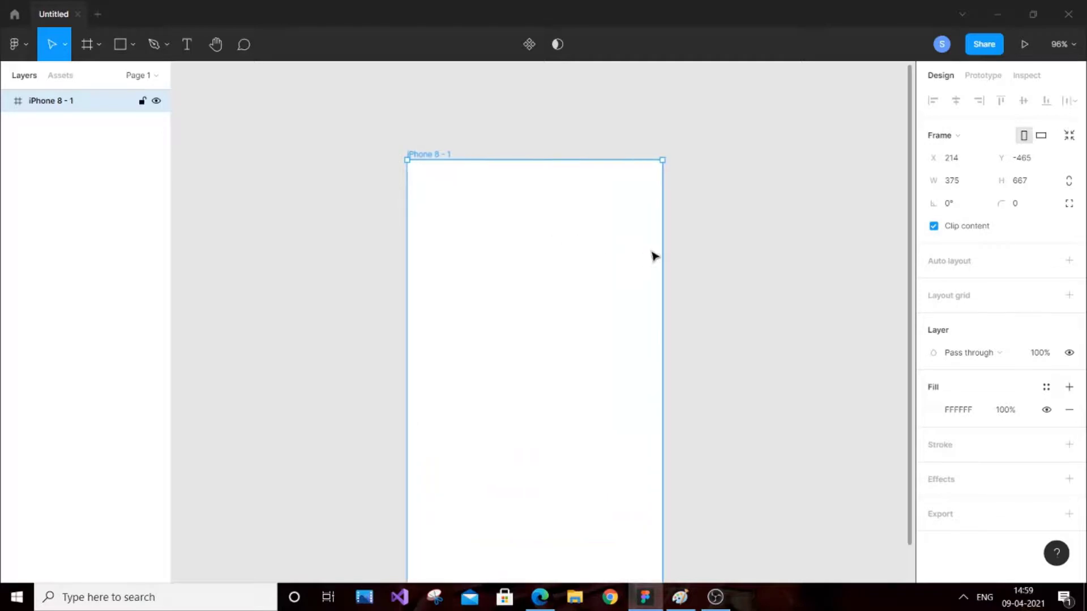
pyautogui.scroll(-1, 654, 256)
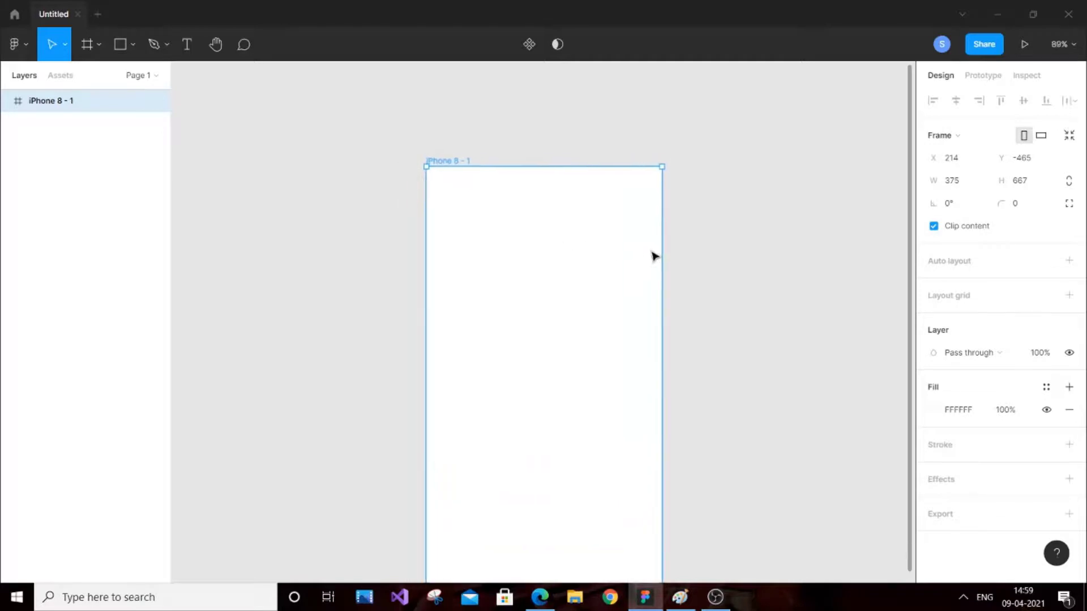
pyautogui.scroll(-1, 776, 293)
pyautogui.click(776, 293)
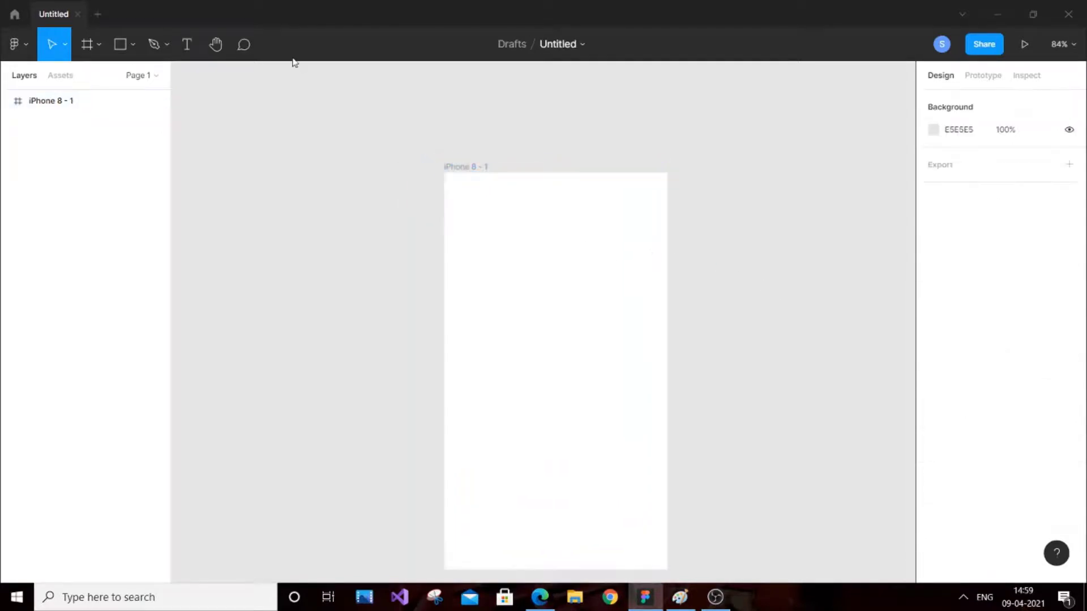
# - Pen a curved wave path from the frame's left edge up toward its top right
pyautogui.click(148, 78)
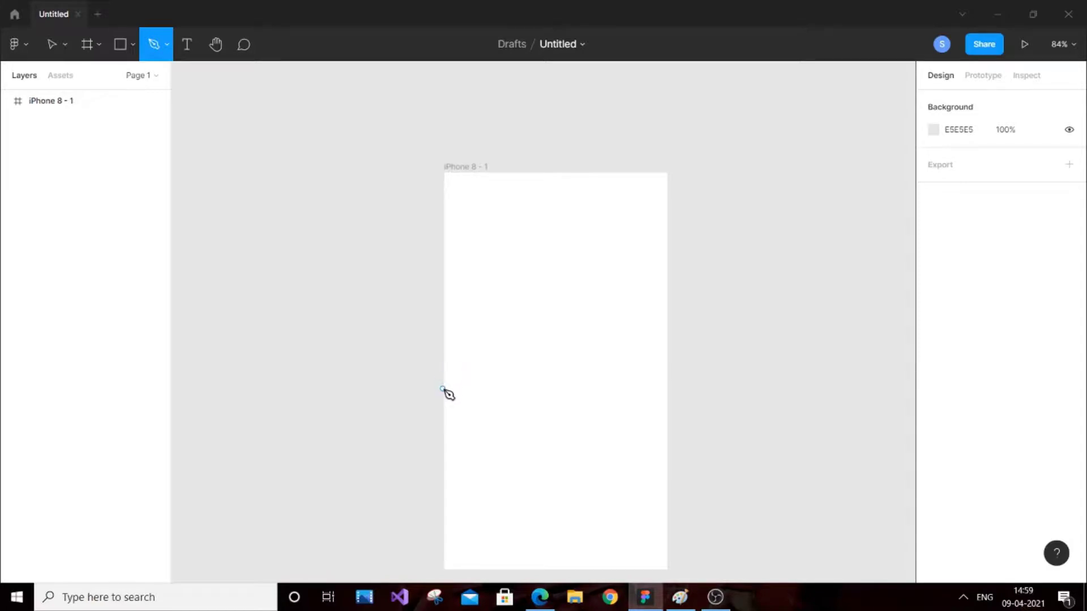
pyautogui.click(444, 348)
pyautogui.moveTo(535, 302); pyautogui.dragTo(465, 320)
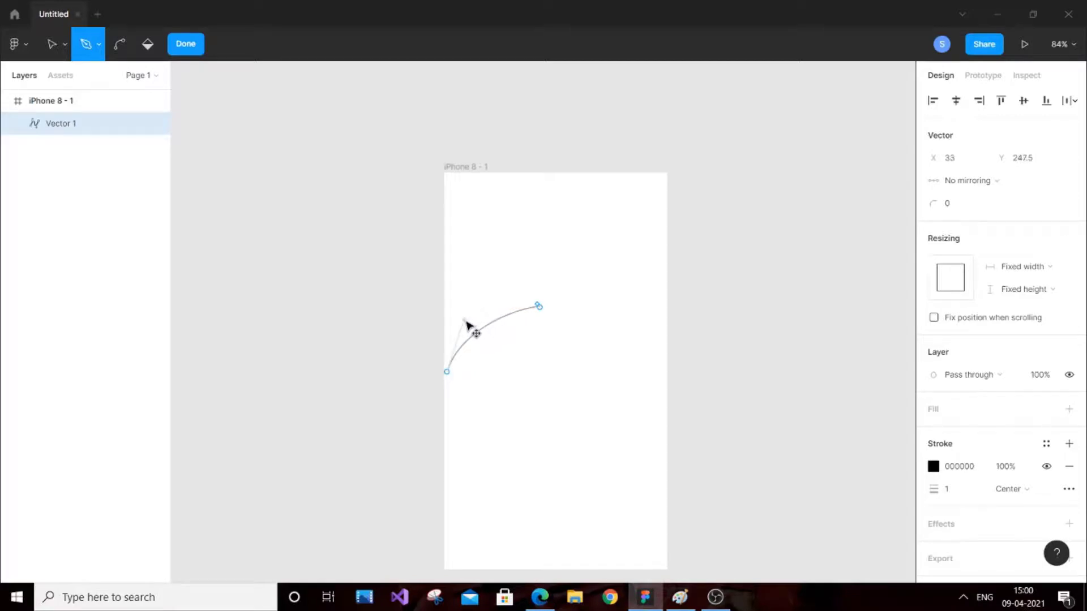
pyautogui.click(539, 307)
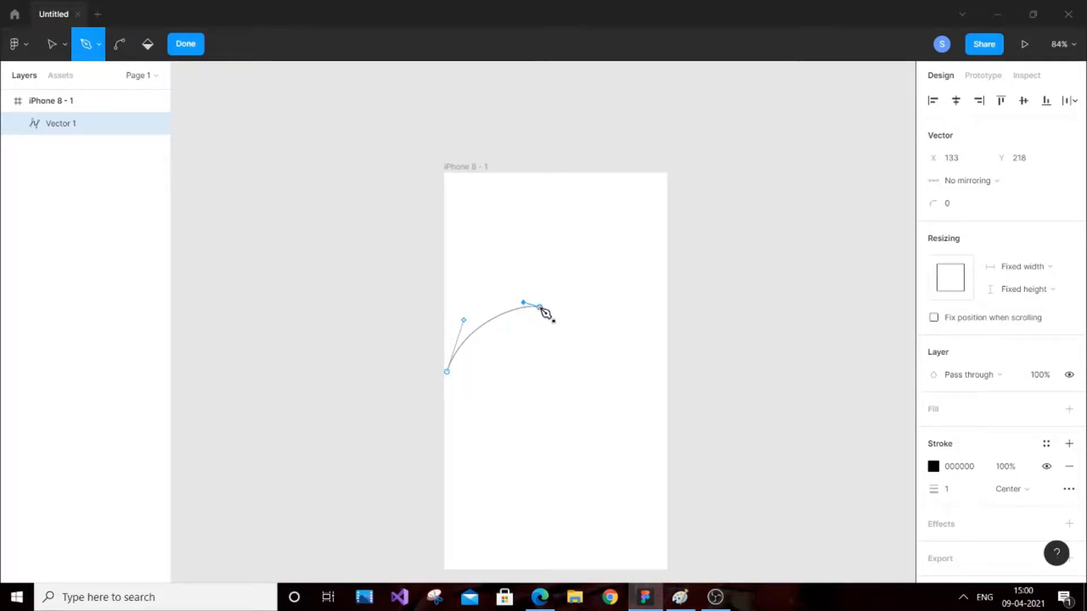
pyautogui.click(541, 309)
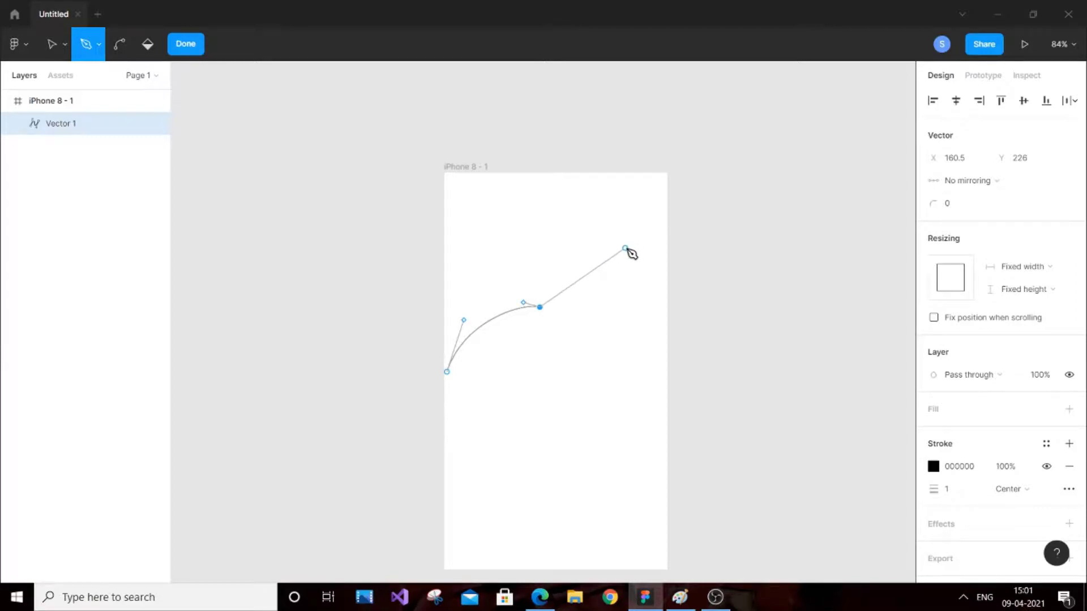
pyautogui.click(666, 224)
pyautogui.moveTo(613, 262); pyautogui.dragTo(635, 296)
pyautogui.click(667, 212)
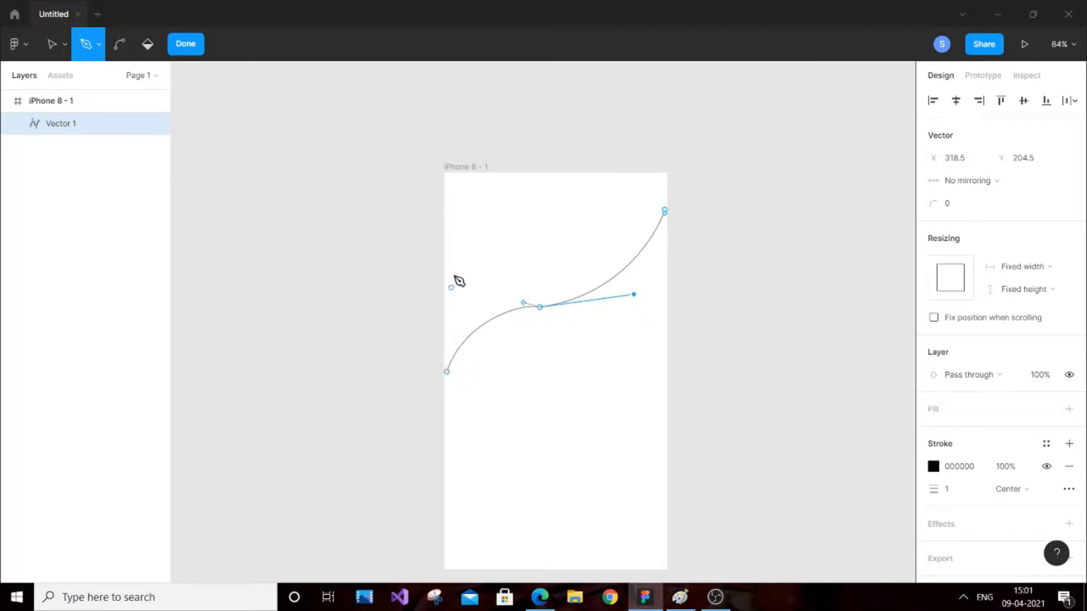
# - Close the path through the frame's top-left and top-right corners
pyautogui.moveTo(448, 373); pyautogui.dragTo(447, 180)
pyautogui.press('Escape')
pyautogui.click(448, 177)
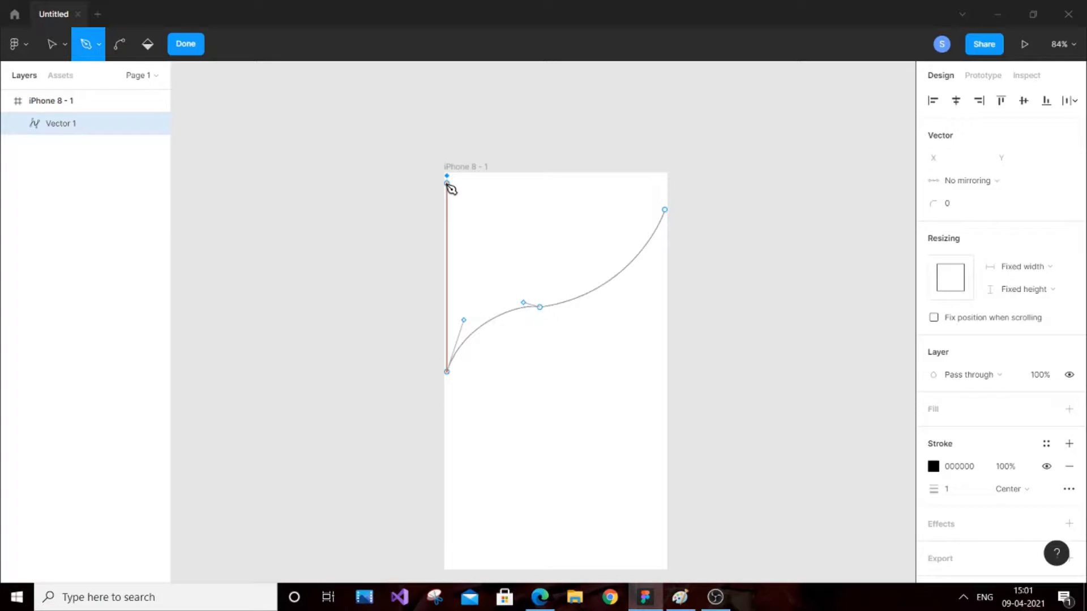
pyautogui.click(447, 175)
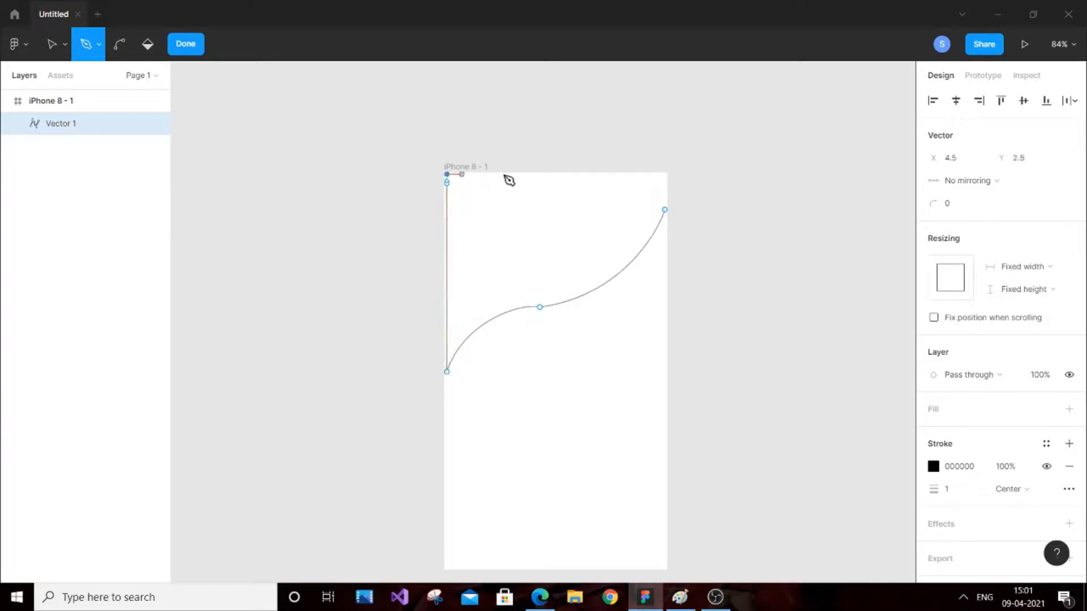
pyautogui.click(665, 174)
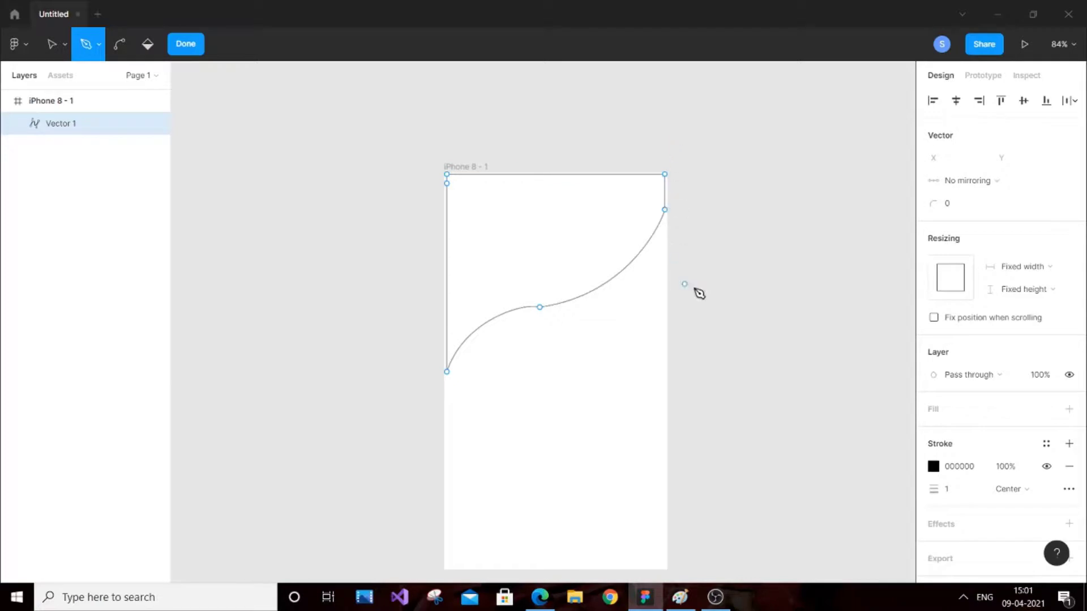
# - Fill the closed wave shape with the Paint bucket and change its fill from Solid to Linear gradient
pyautogui.click(143, 54)
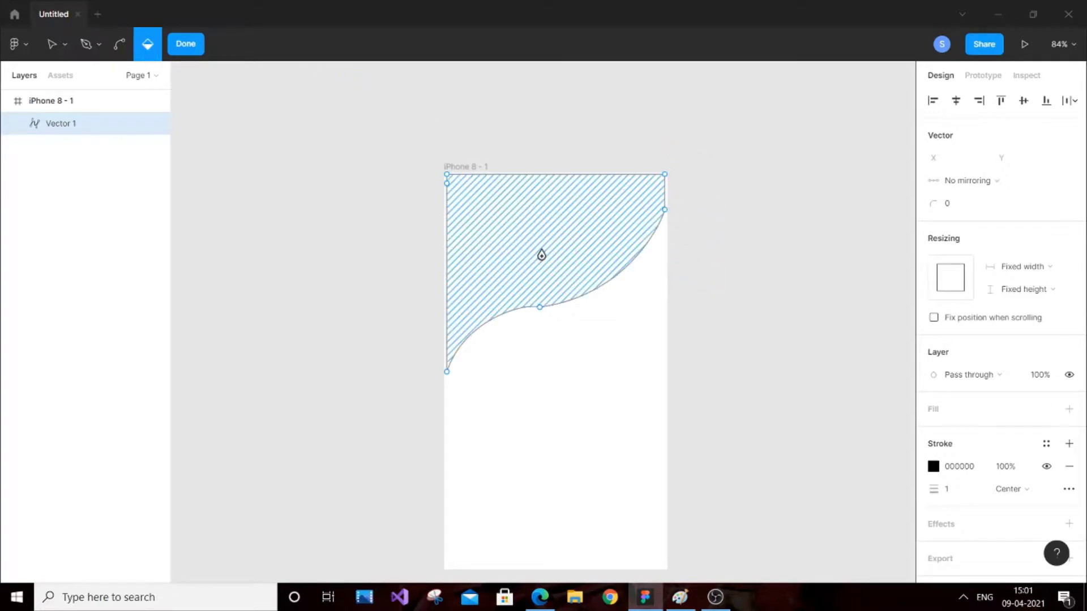
pyautogui.click(541, 254)
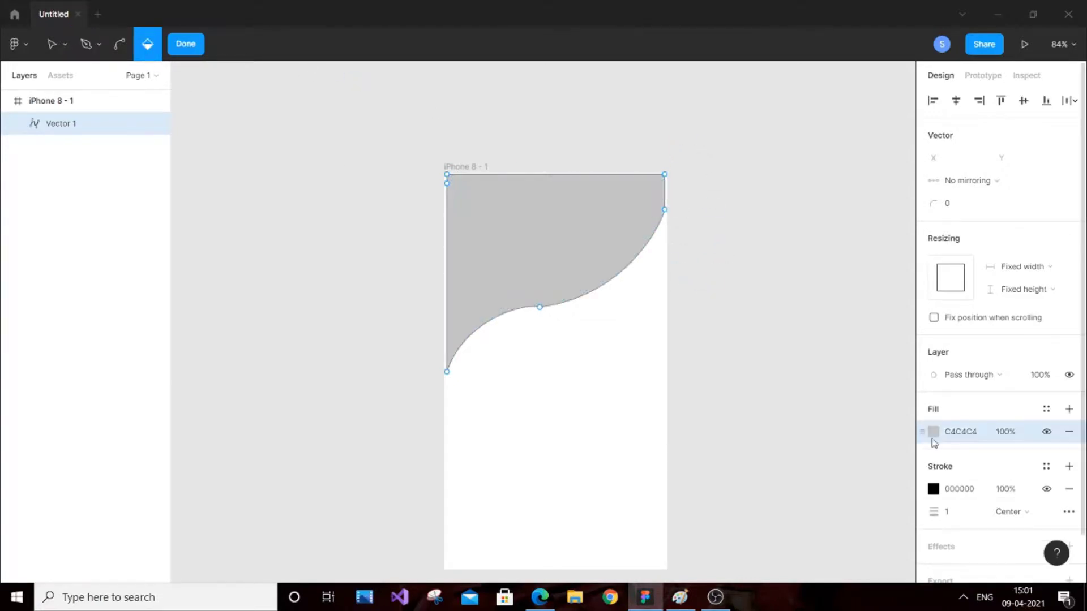
pyautogui.click(934, 432)
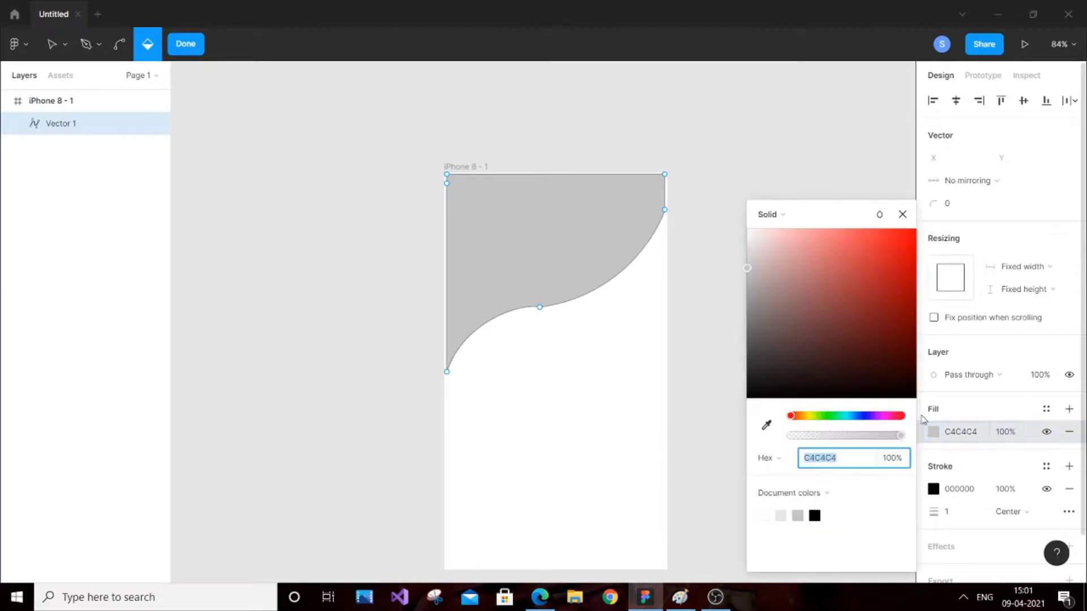
pyautogui.click(851, 417)
pyautogui.click(768, 213)
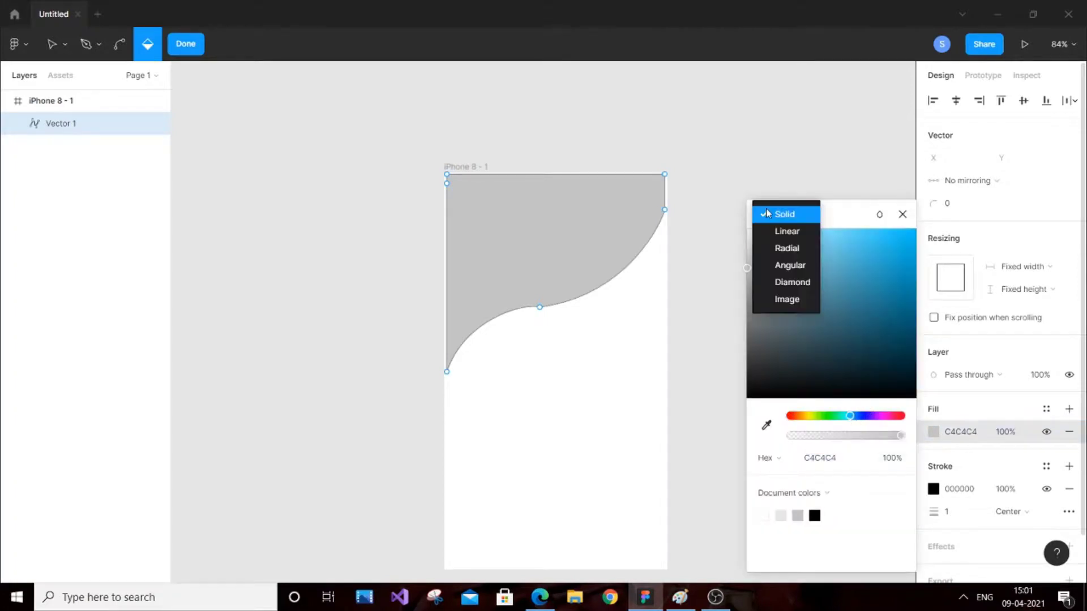
pyautogui.click(773, 231)
# - Set the gradient's first stop to a pale teal
pyautogui.click(787, 280)
pyautogui.moveTo(796, 286); pyautogui.dragTo(851, 322)
pyautogui.click(856, 236)
pyautogui.moveTo(857, 241); pyautogui.dragTo(838, 331)
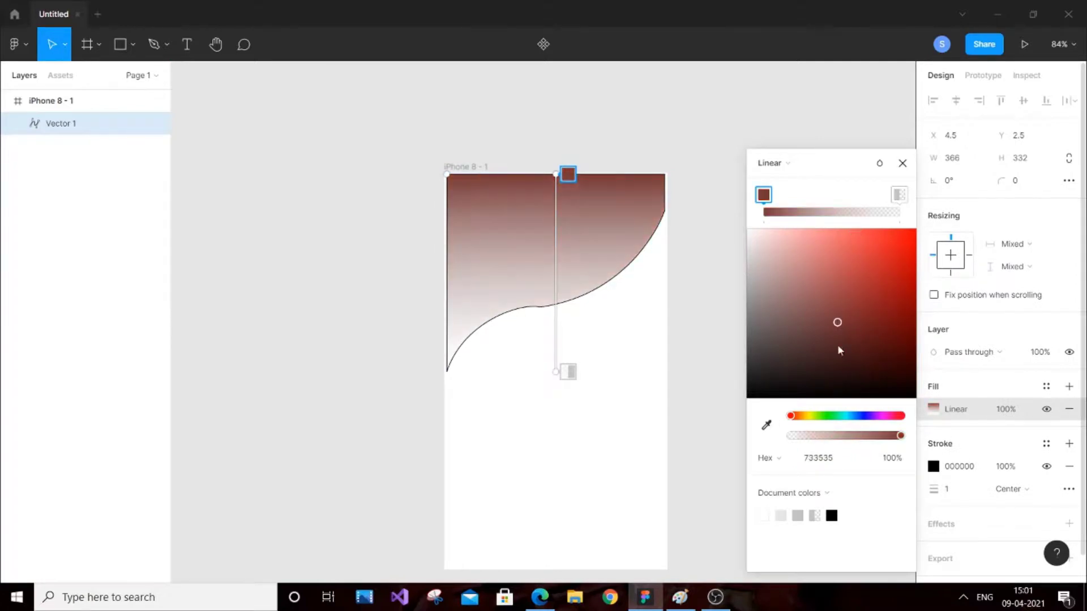
pyautogui.click(844, 416)
pyautogui.moveTo(820, 272); pyautogui.dragTo(805, 248)
pyautogui.click(789, 249)
# - Make the end stop bright green, add a middle stop, and set the stroke weight to 0
pyautogui.click(898, 194)
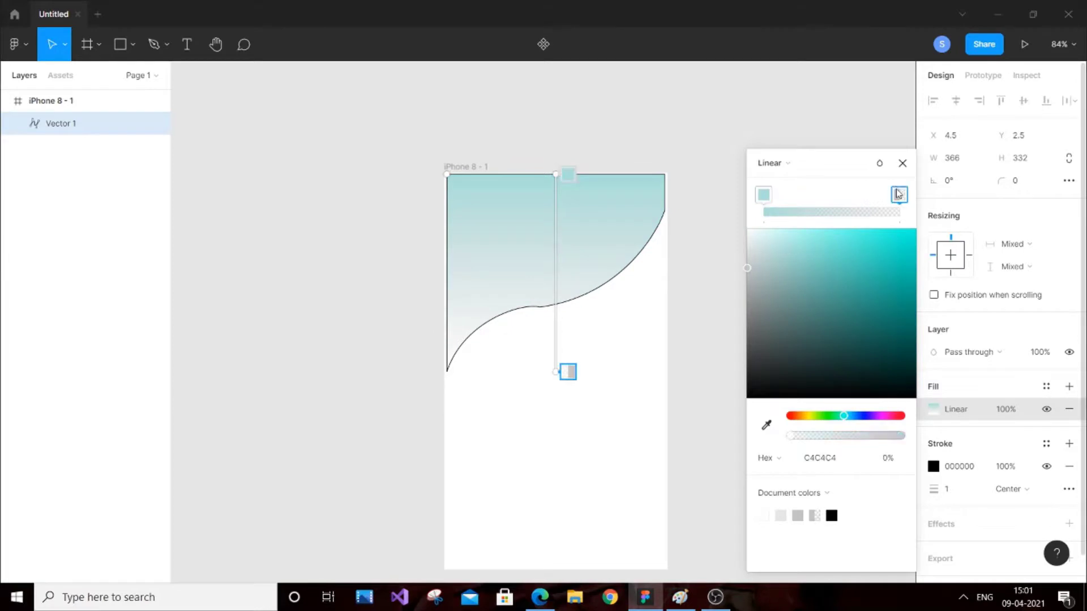
pyautogui.moveTo(843, 417); pyautogui.dragTo(818, 416)
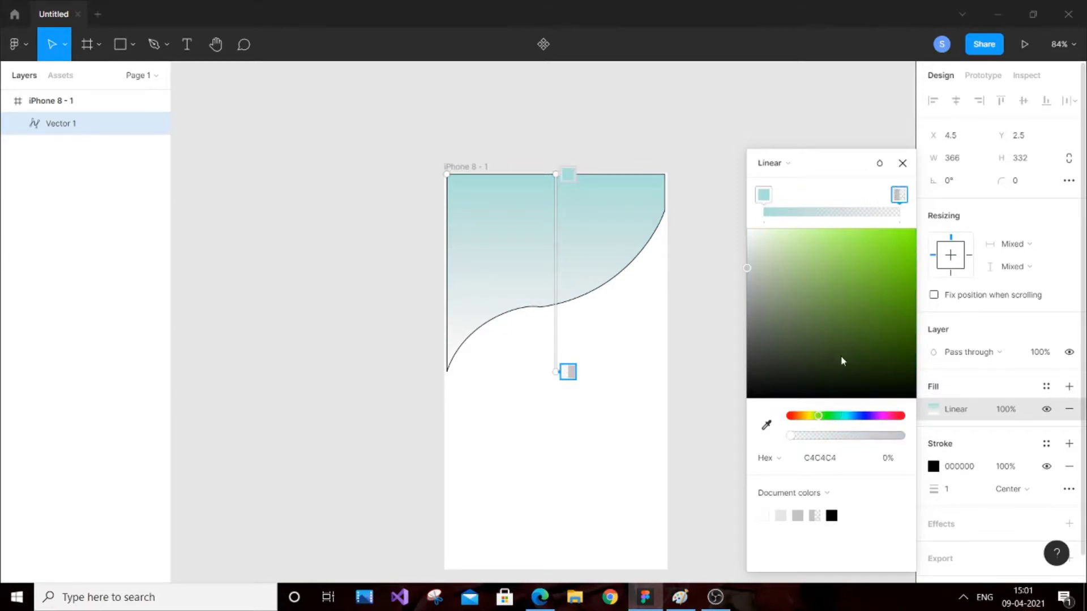
pyautogui.moveTo(769, 280); pyautogui.dragTo(885, 250)
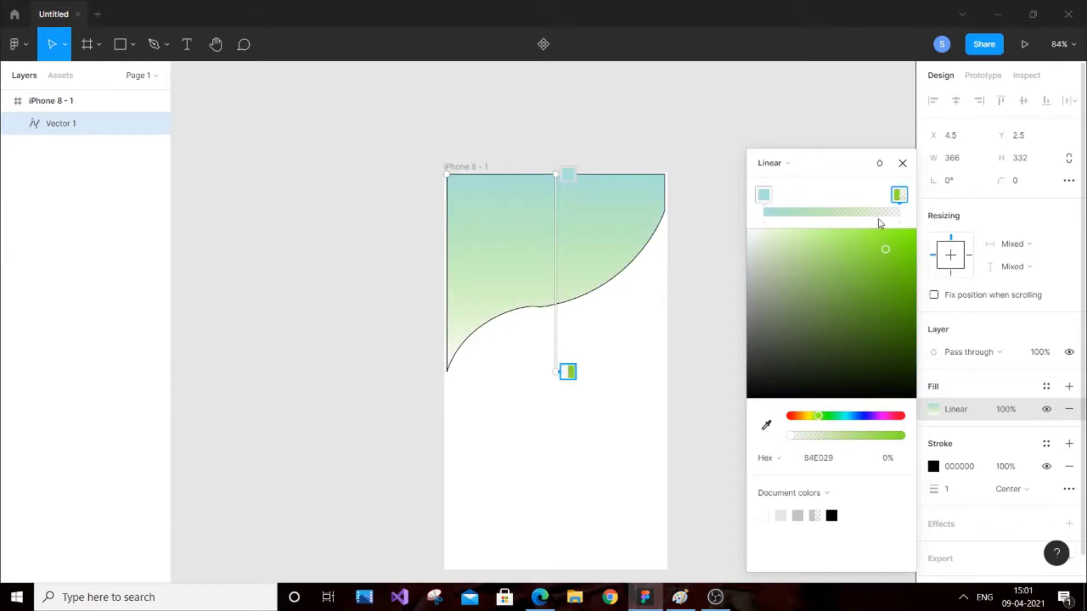
pyautogui.moveTo(814, 215); pyautogui.dragTo(857, 212)
pyautogui.moveTo(939, 488); pyautogui.dragTo(917, 490)
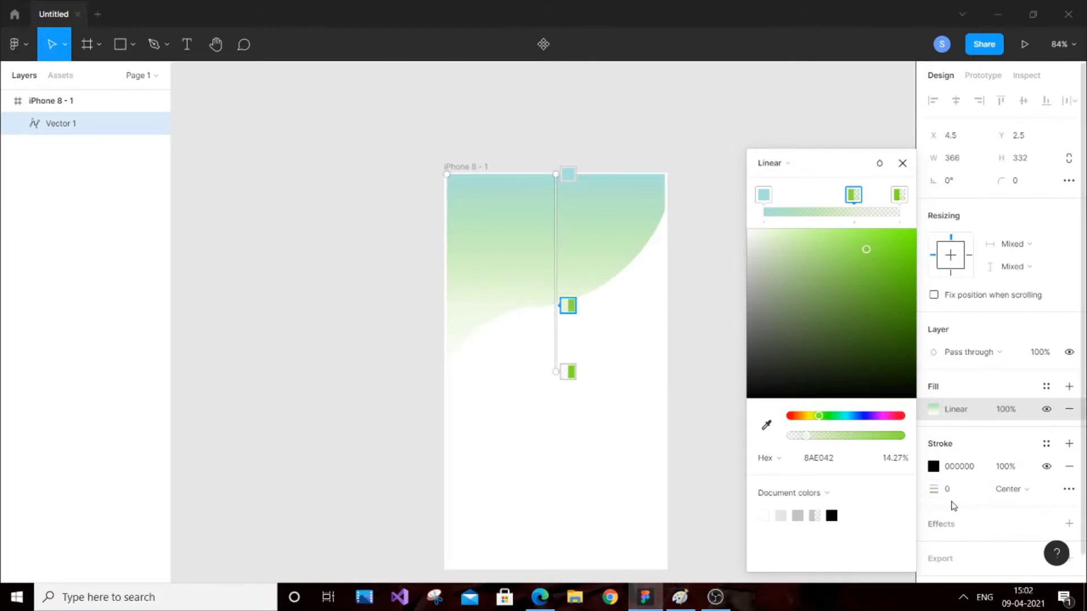
pyautogui.press('Escape')
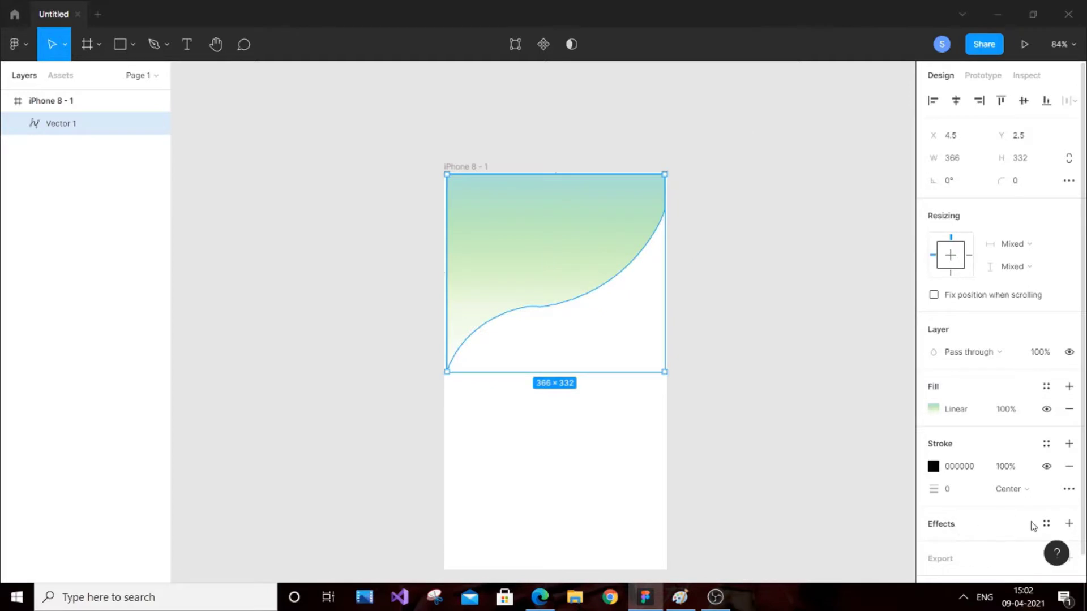
# - Add a drop shadow to the wave with X offset 5 and blur 7
pyautogui.click(951, 530)
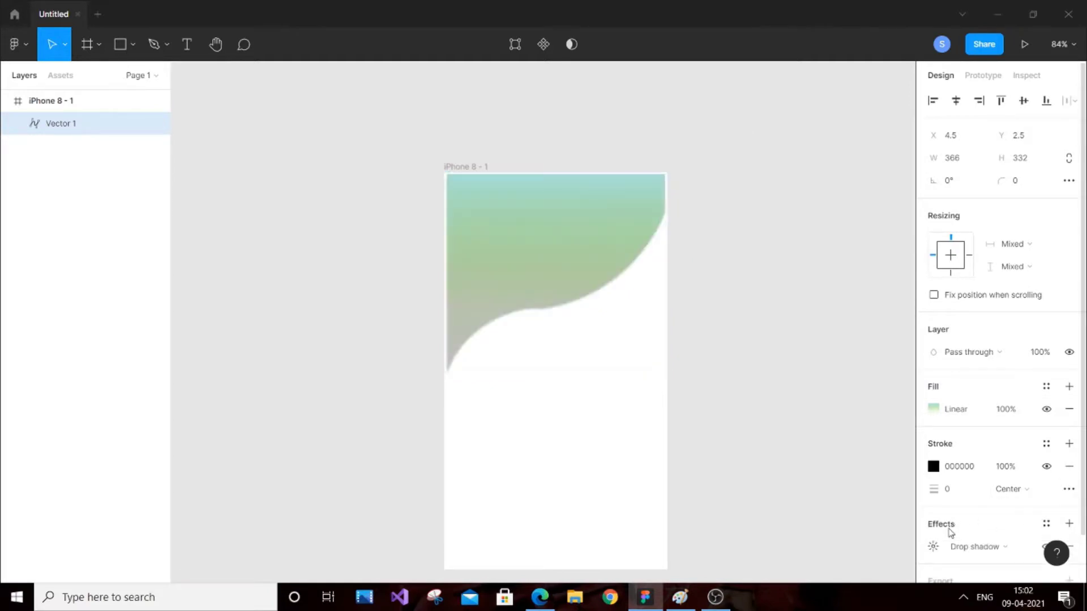
pyautogui.click(994, 552)
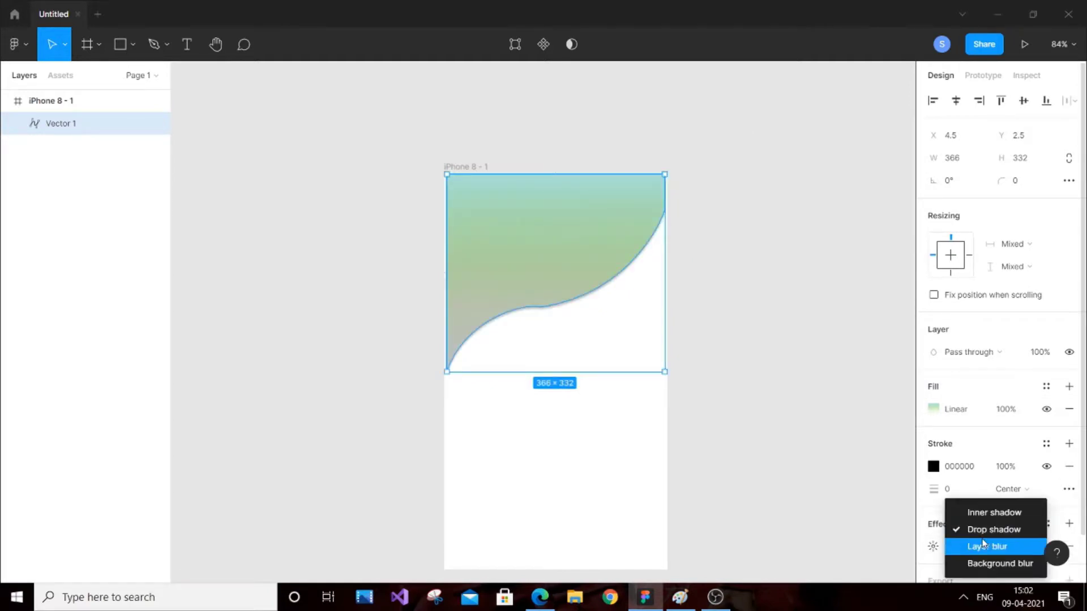
pyautogui.click(982, 529)
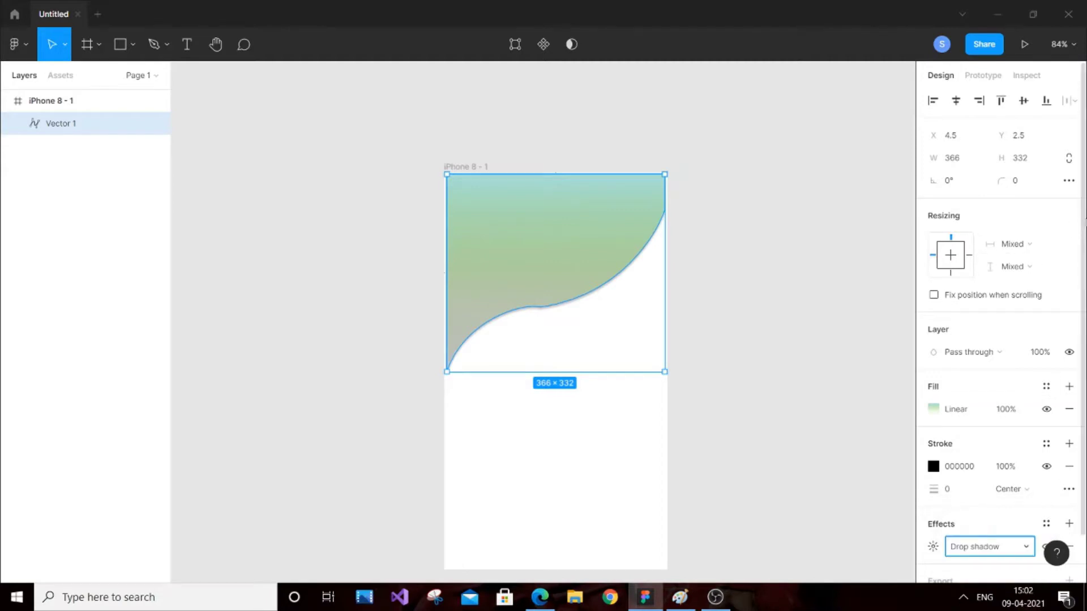
pyautogui.click(932, 546)
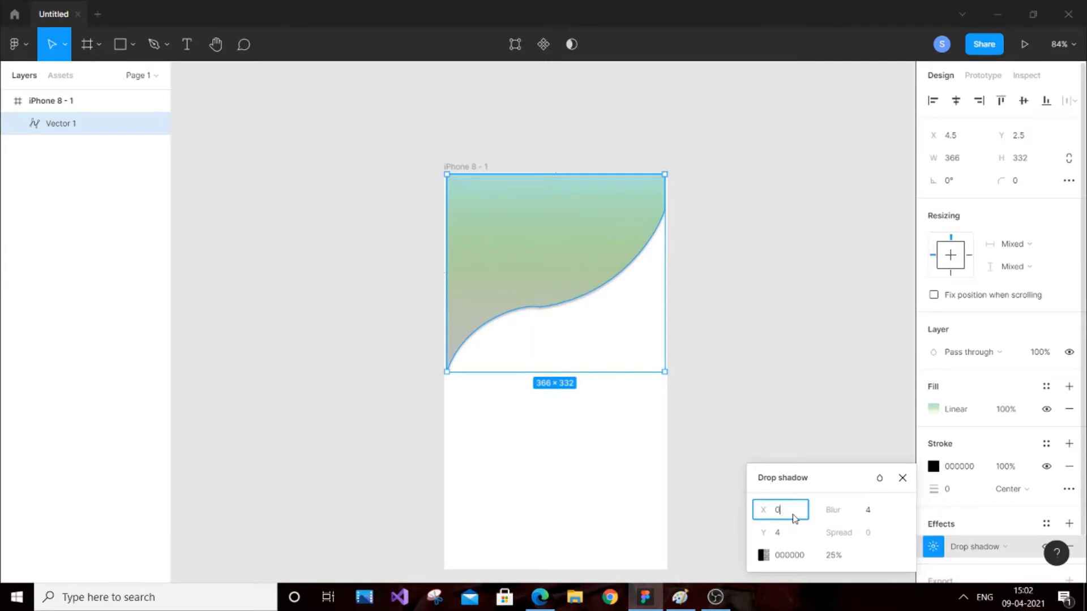
pyautogui.press('Return')
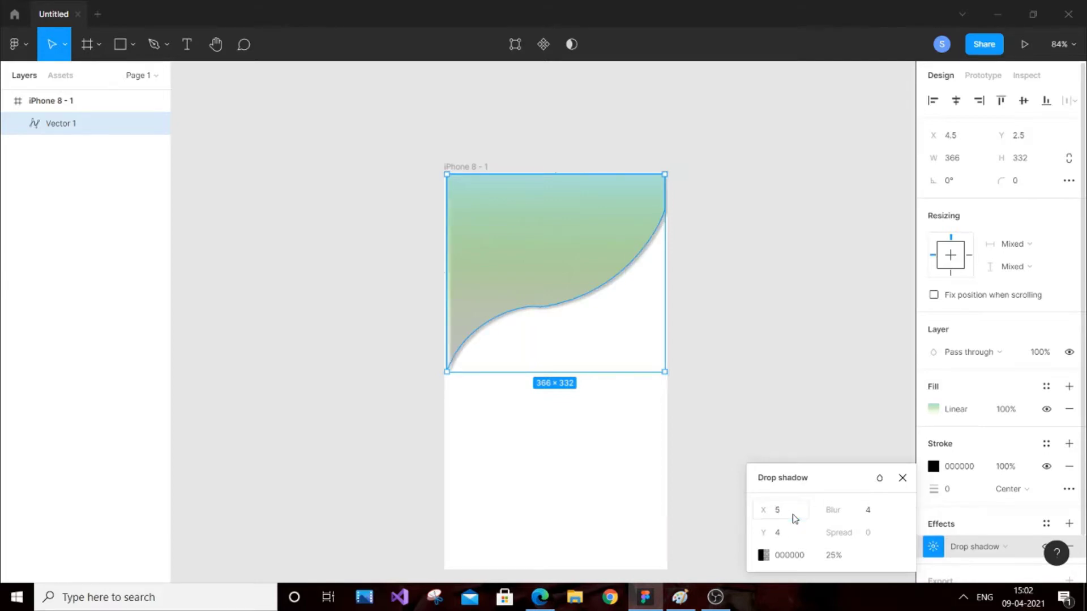
pyautogui.moveTo(833, 510)
pyautogui.mouseDown()
pyautogui.moveTo(969, 521)
pyautogui.moveTo(837, 526)
pyautogui.mouseUp()
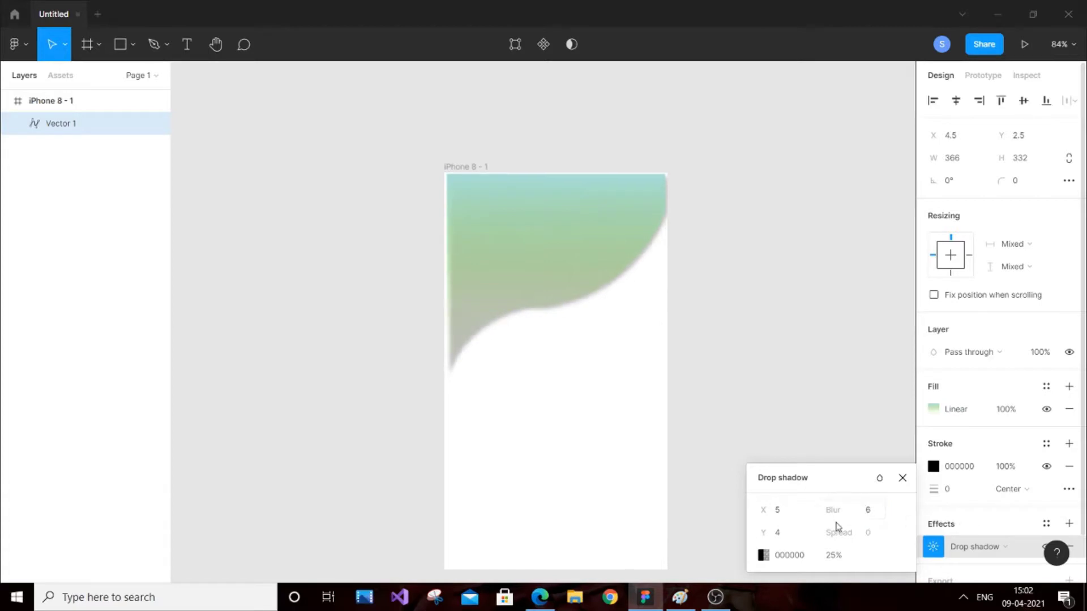
pyautogui.click(902, 477)
# - Move the wave up to the frame's top edge and stretch it to the full 375 width
pyautogui.click(720, 286)
pyautogui.moveTo(579, 238); pyautogui.dragTo(575, 237)
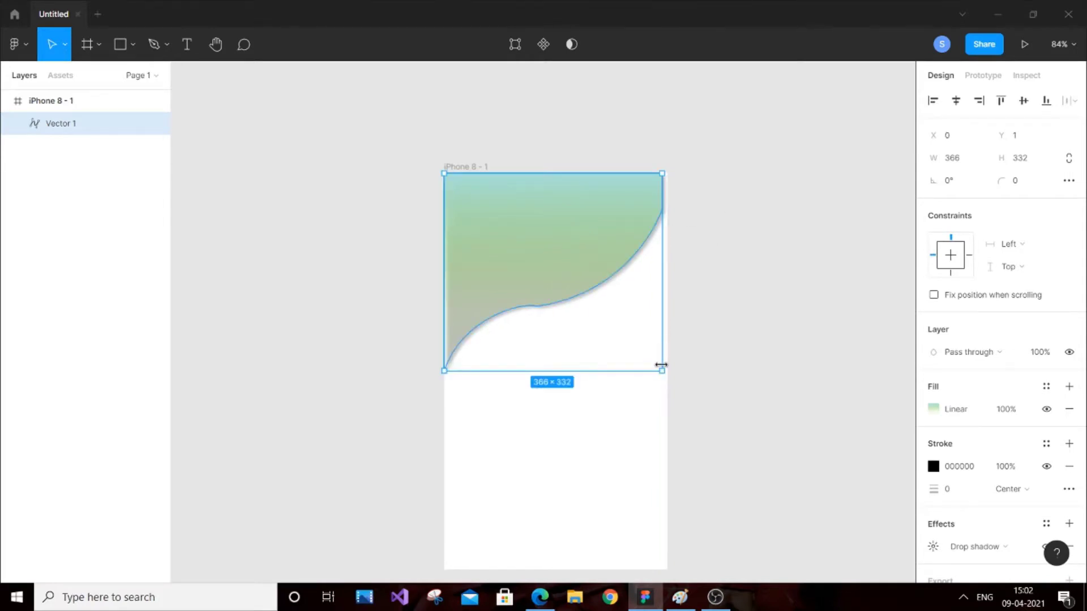
pyautogui.moveTo(661, 371); pyautogui.dragTo(667, 370)
pyautogui.click(751, 342)
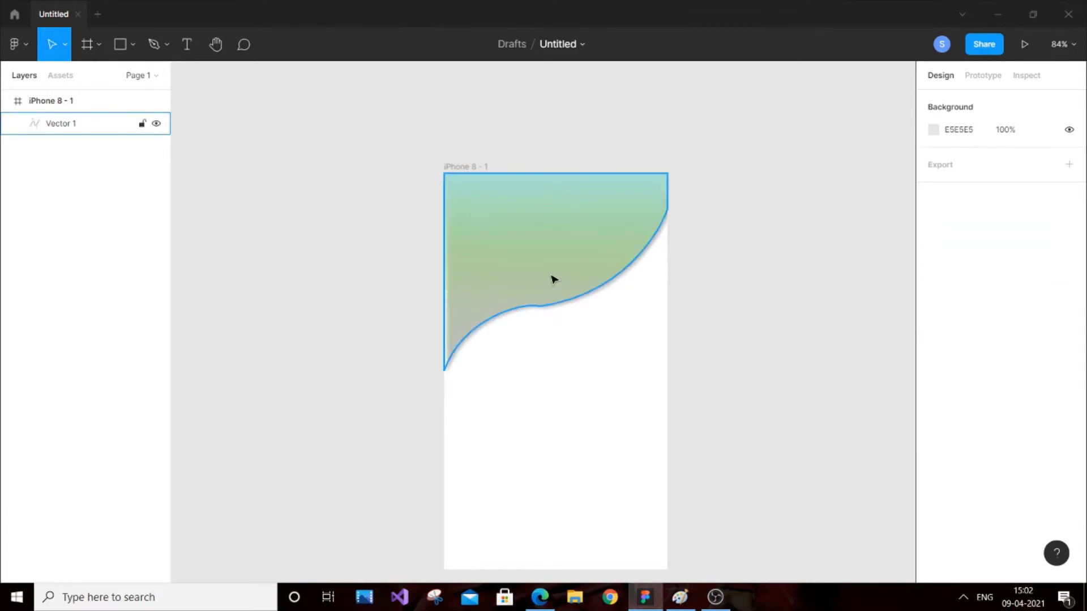
# - Select Vector 1 and set its top gradient stop to bright teal 10E5CC
pyautogui.moveTo(629, 451); pyautogui.dragTo(625, 383)
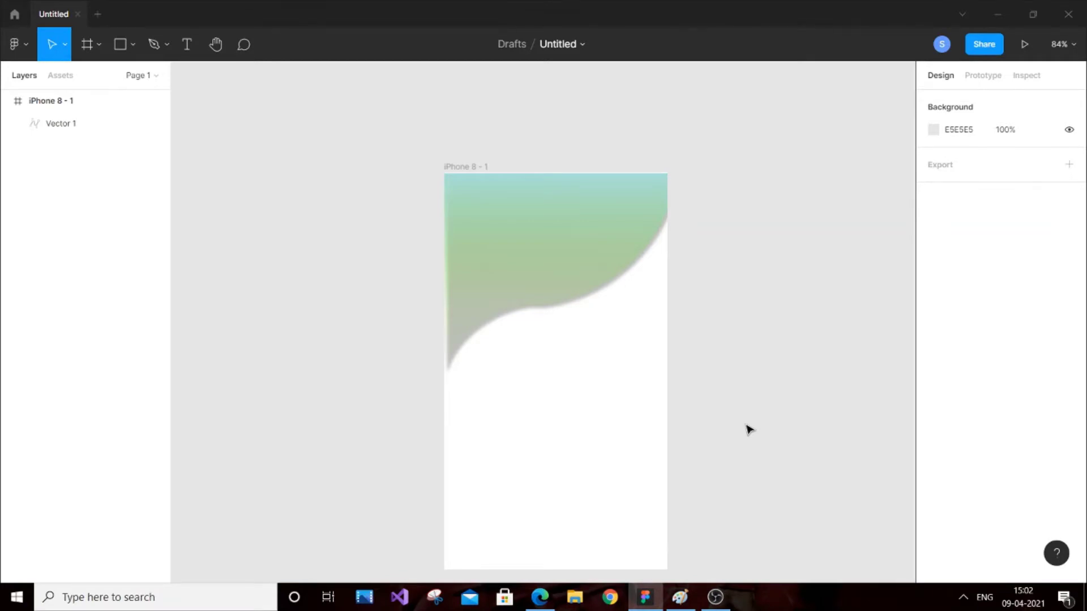
pyautogui.click(549, 235)
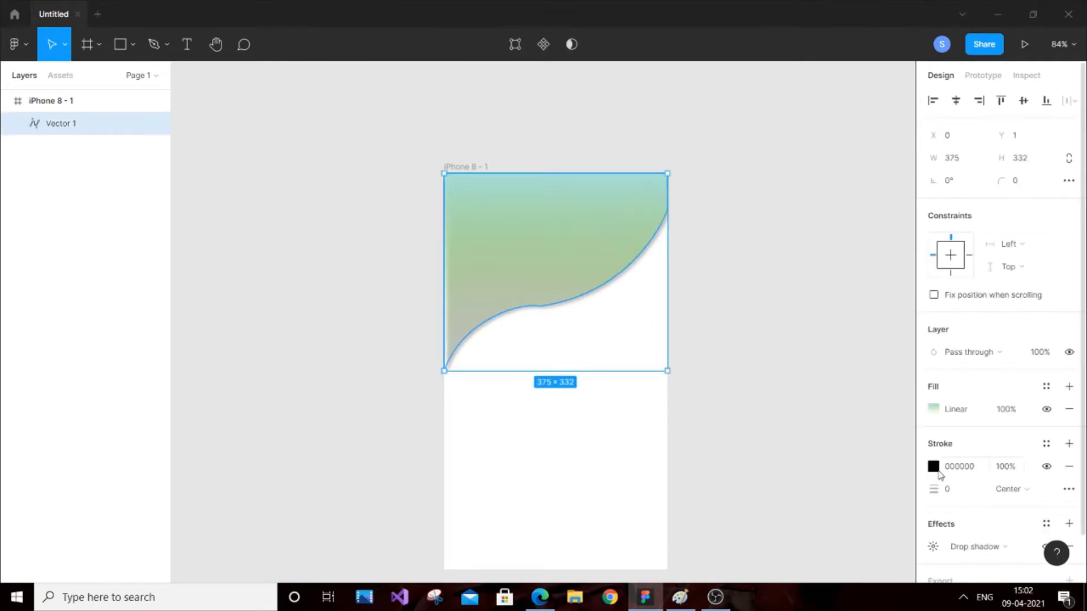
pyautogui.click(934, 410)
pyautogui.moveTo(794, 270); pyautogui.dragTo(908, 243)
# - Set the bottom gradient stop to dark teal 1F675A
pyautogui.click(899, 195)
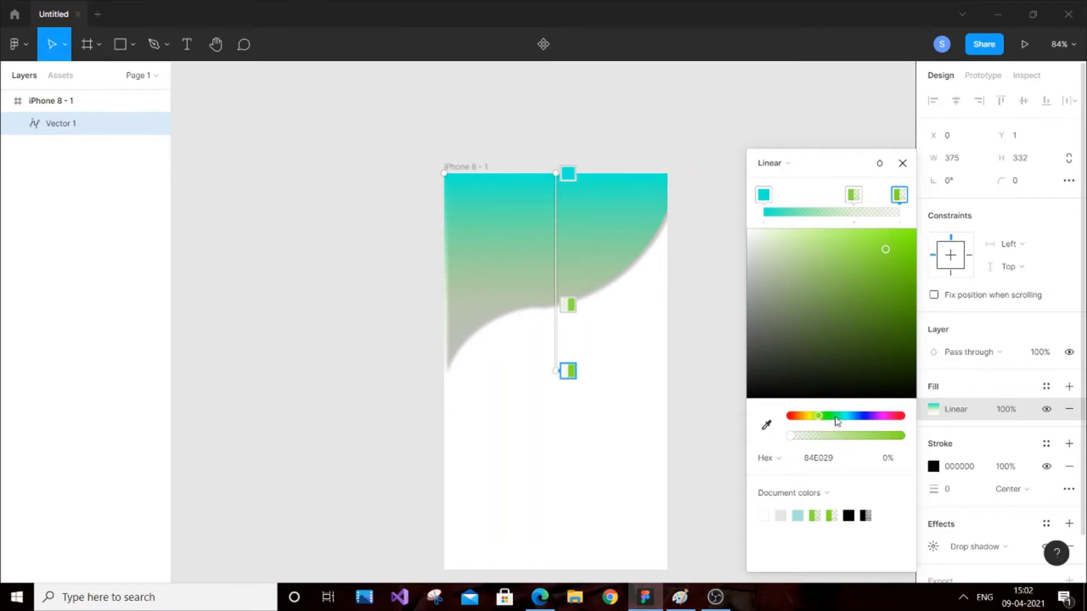
pyautogui.moveTo(836, 419); pyautogui.dragTo(842, 416)
pyautogui.moveTo(887, 297); pyautogui.dragTo(868, 337)
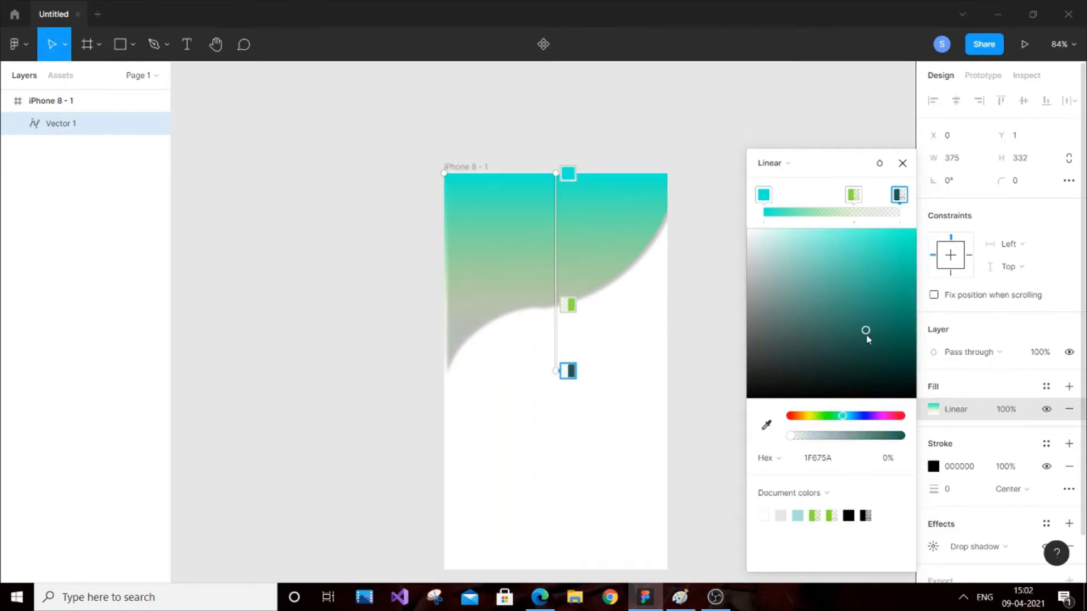
# - Add a middle stop and recolour the middle stops from green to cyan 21D3DE
pyautogui.click(864, 197)
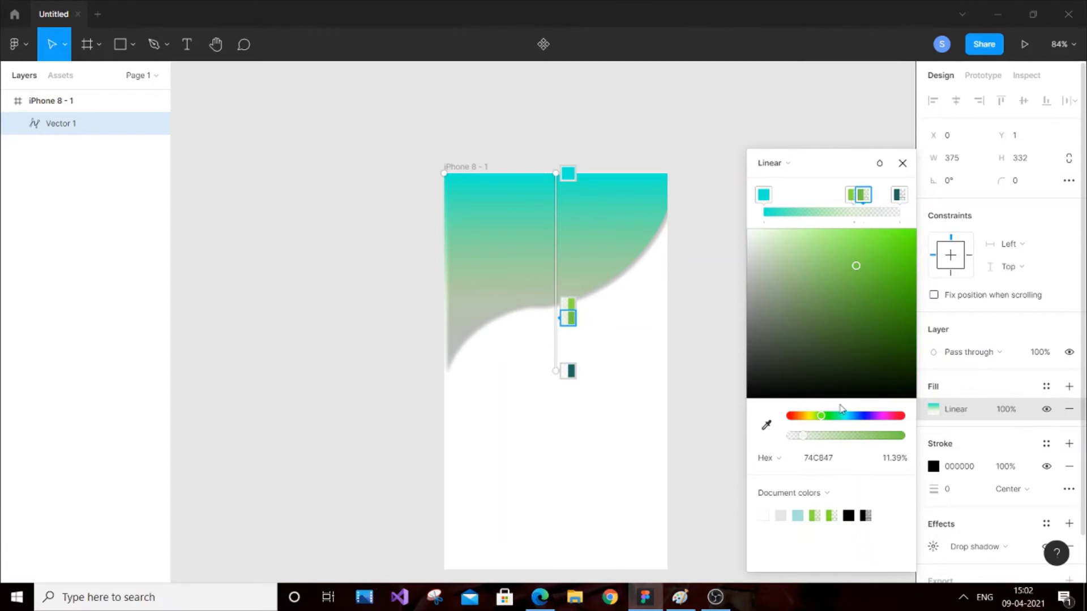
pyautogui.moveTo(829, 419); pyautogui.dragTo(848, 416)
pyautogui.click(851, 196)
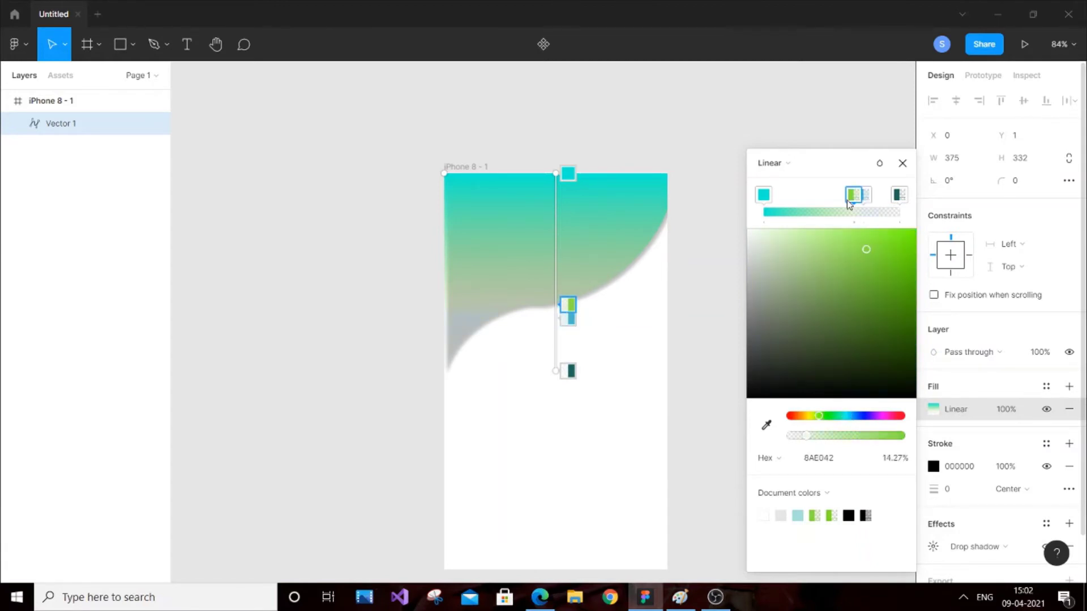
pyautogui.moveTo(842, 417); pyautogui.dragTo(847, 418)
pyautogui.moveTo(885, 250)
pyautogui.mouseDown()
pyautogui.moveTo(897, 334)
pyautogui.moveTo(893, 229)
pyautogui.moveTo(893, 259)
pyautogui.mouseUp()
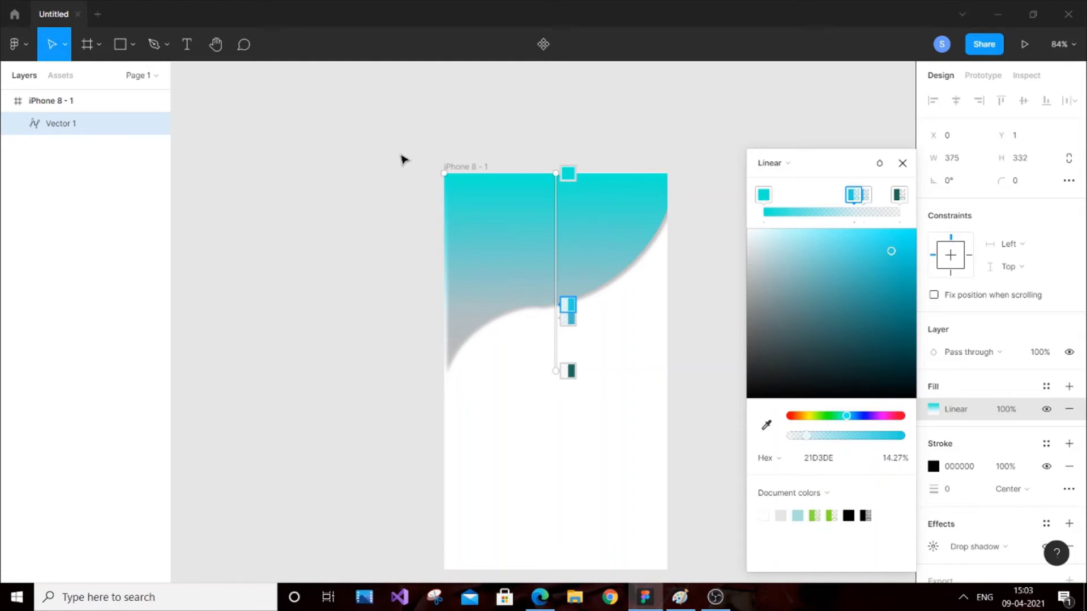
pyautogui.click(903, 164)
pyautogui.click(806, 232)
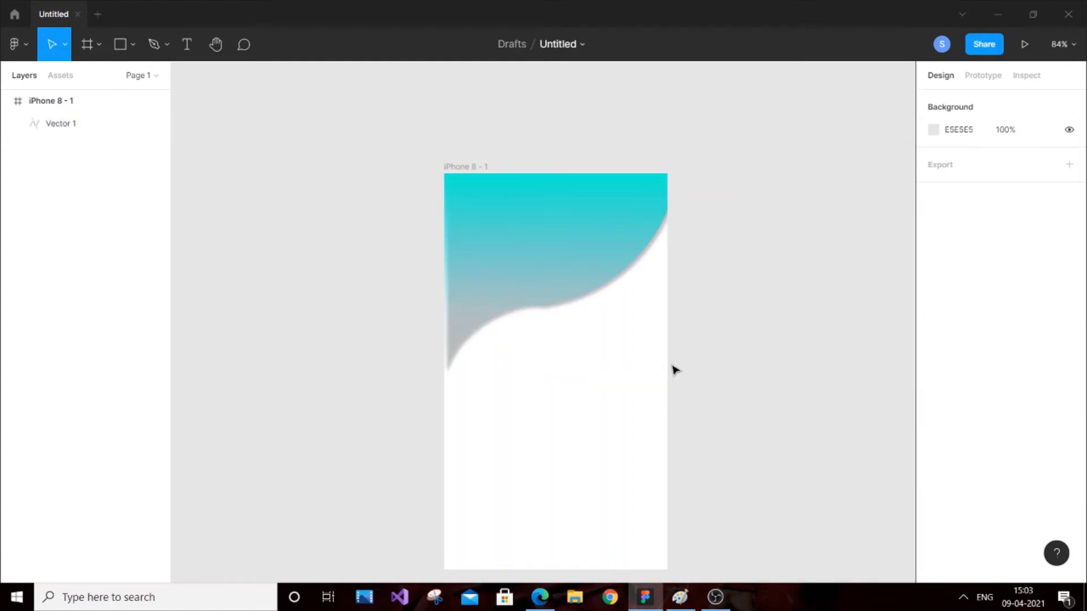